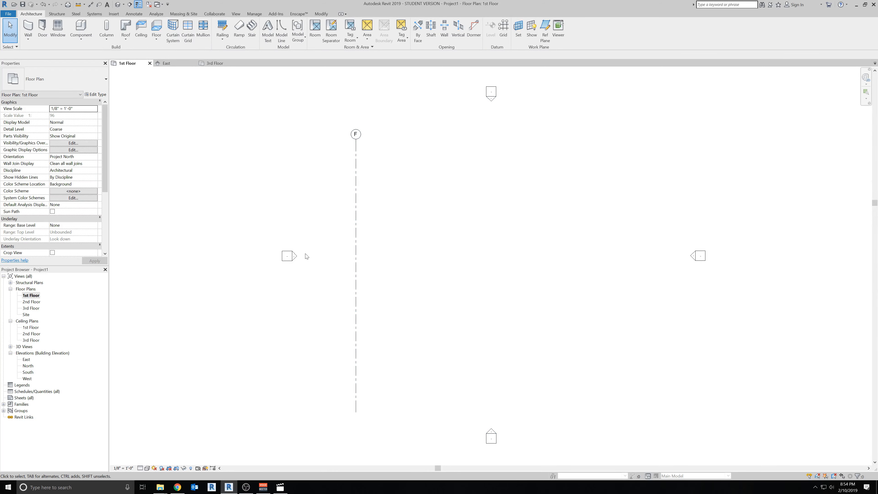
Open the West and South elevations and examine how grid F is displayed relative to the floor levels.
double_click(294, 257)
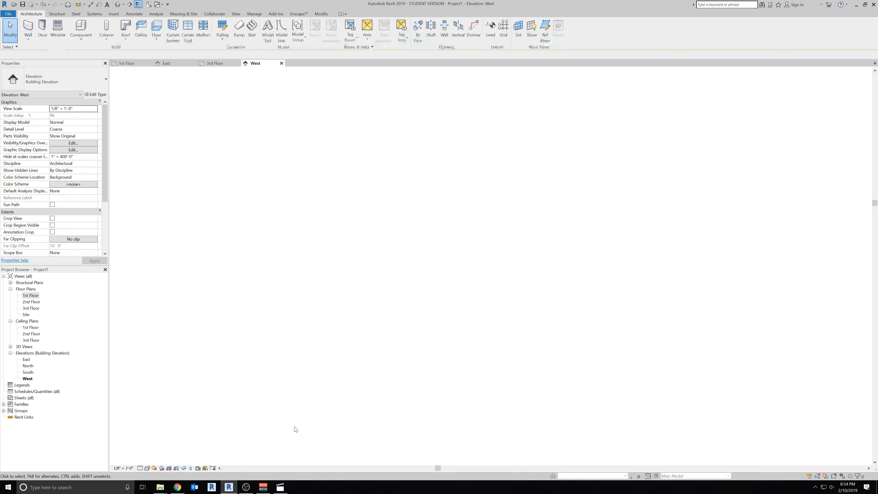
double_click(28, 372)
left_click(254, 248)
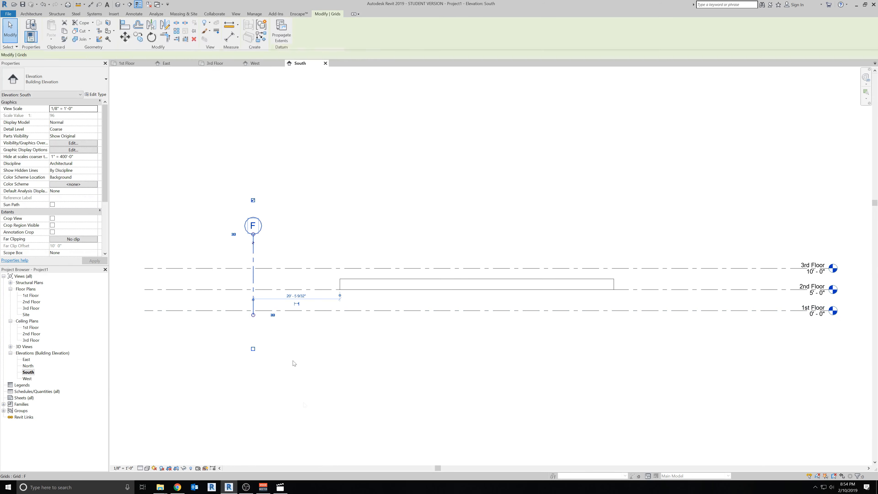
left_click(326, 231)
middle_click_drag(309, 239, 352, 227)
scroll(298, 239, "up", 4)
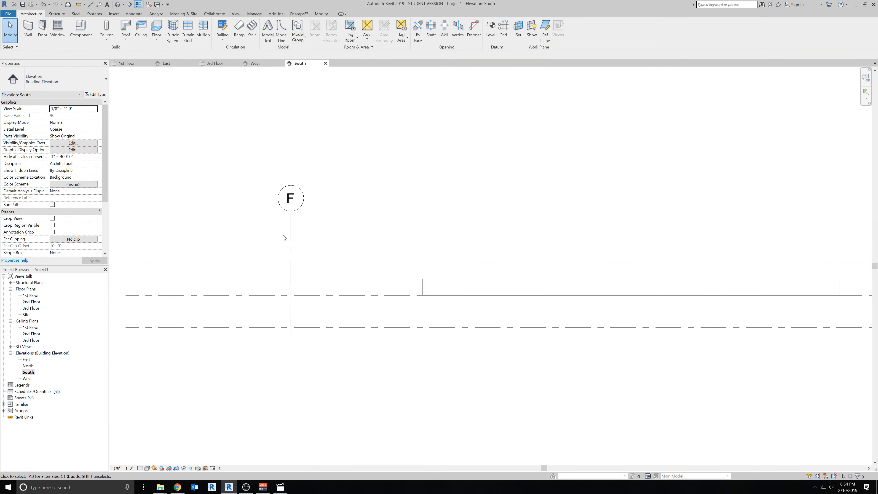
left_click(295, 212)
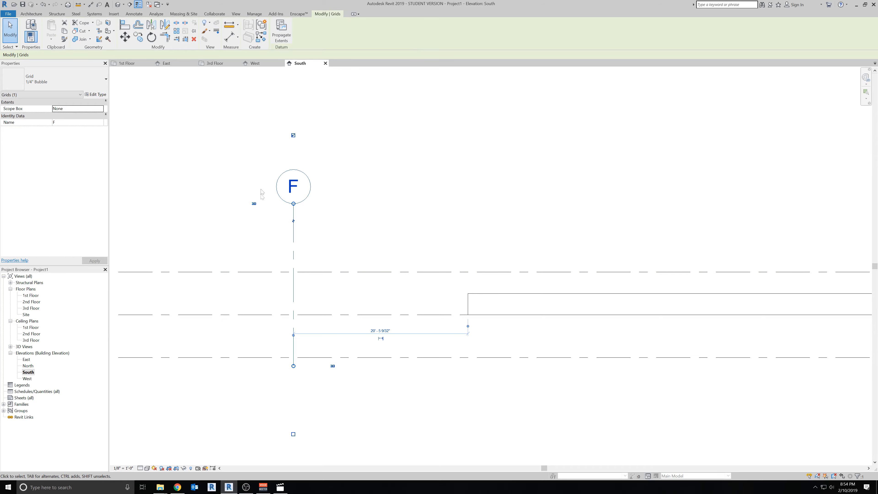
middle_click_drag(299, 184, 316, 165)
scroll(316, 166, "down", 1)
scroll(370, 199, "down", 1)
middle_click_drag(357, 192, 268, 221)
scroll(267, 221, "down", 1)
middle_click_drag(262, 222, 232, 227)
middle_click_drag(260, 227, 292, 228)
middle_click_drag(289, 191, 296, 178)
Try hiding and showing the 3rd Floor level's head bubbles at both ends of its line.
left_click(823, 222)
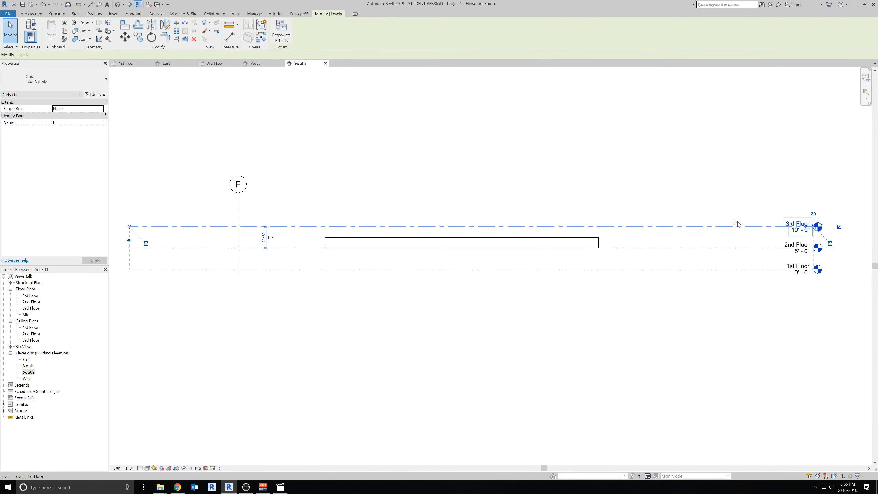
left_click(839, 227)
left_click(839, 227)
middle_click_drag(649, 264, 684, 257)
scroll(313, 213, "down", 1)
left_click(163, 220)
left_click(617, 317)
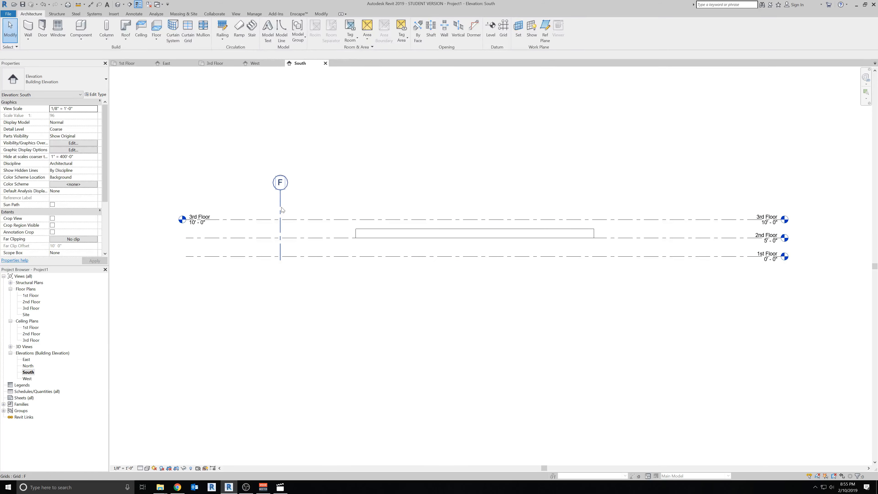
left_click(281, 220)
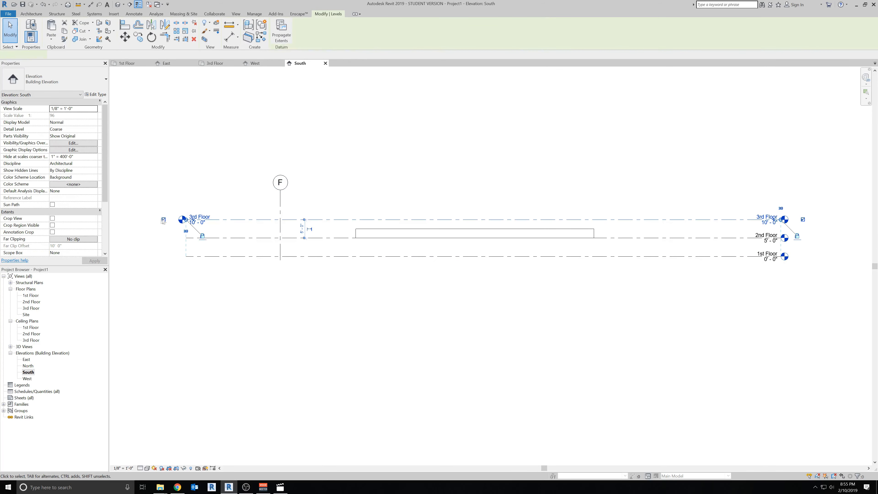
Toggle the visibility of grid F's upper and lower bubbles in the South elevation.
left_click(280, 200)
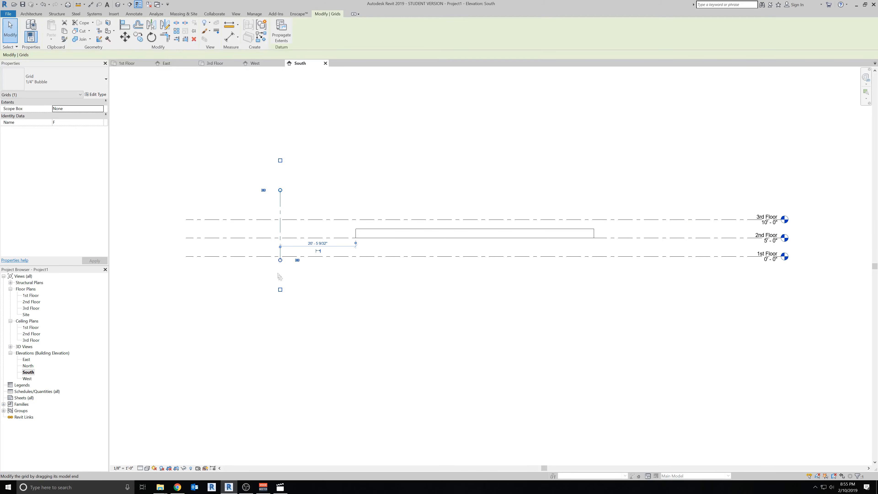
left_click(280, 290)
left_click(280, 290)
left_click(280, 160)
scroll(283, 204, "up", 2)
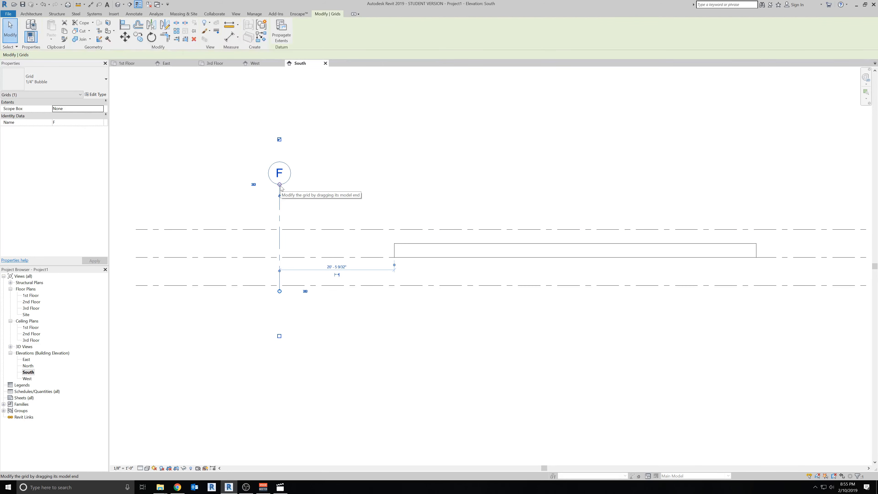
Raise grid F's upper end in the South elevation and lower it to just above the 3rd Floor level in the North elevation.
left_click_drag(280, 185, 286, 130)
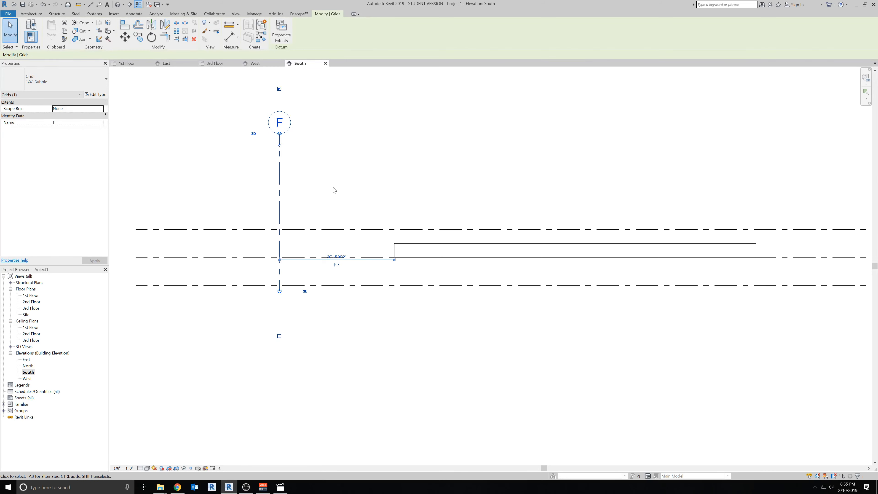
left_click_drag(279, 133, 280, 151)
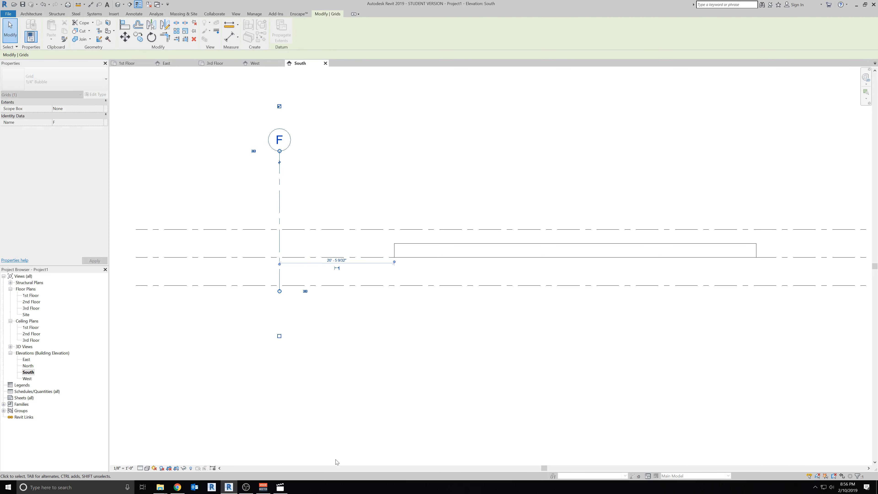
left_click(28, 365)
double_click(29, 366)
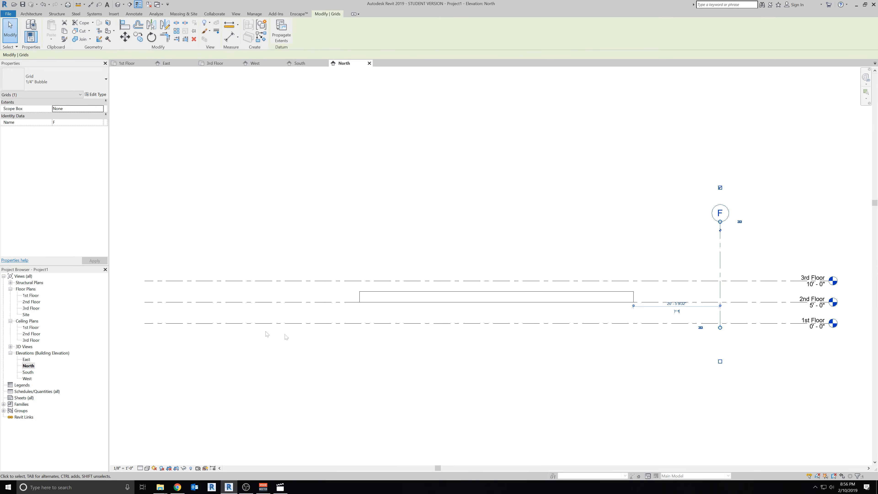
middle_click_drag(812, 245, 614, 225)
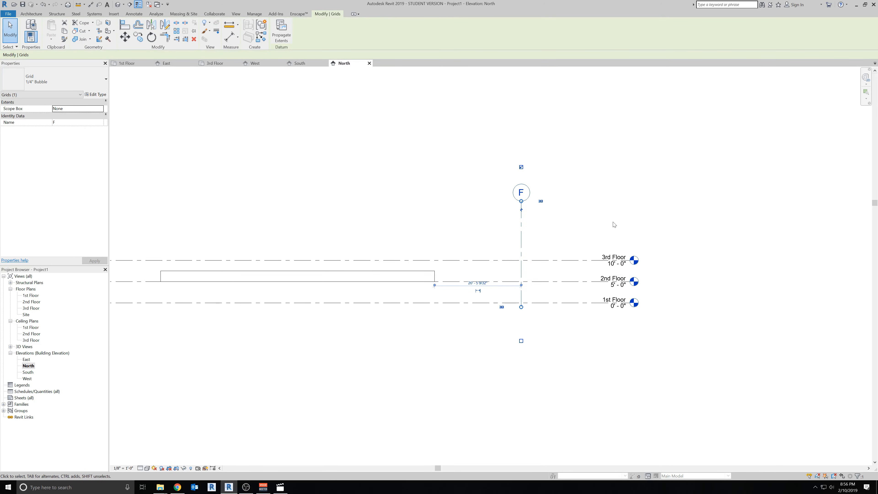
scroll(578, 222, "up", 3)
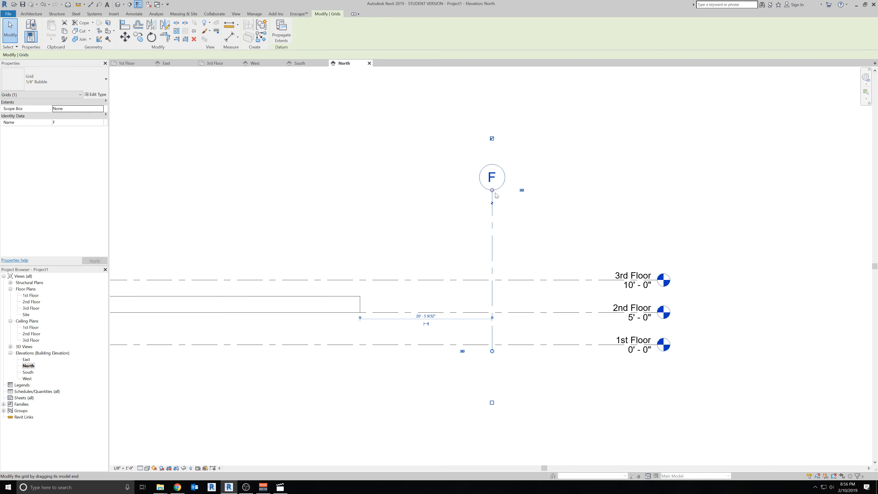
left_click_drag(496, 194, 497, 272)
In the South elevation, switch grid F's upper end to 2D extents and raise it well above the 3rd Floor level.
double_click(28, 372)
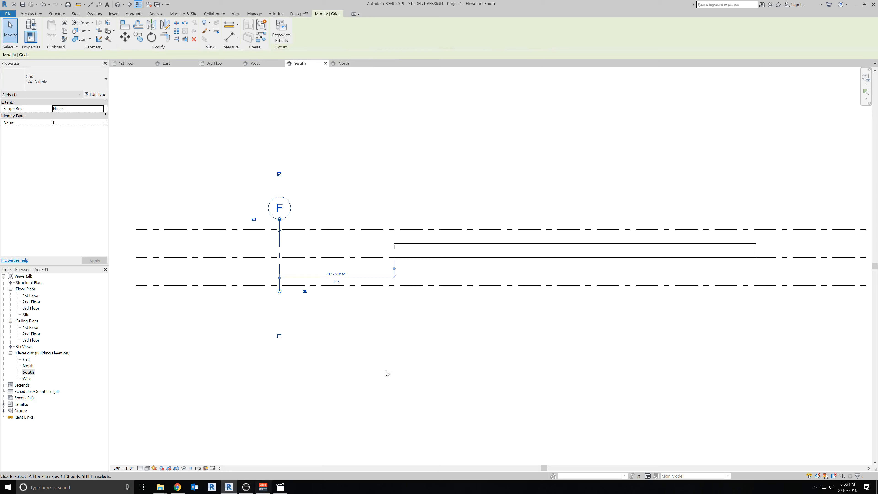
scroll(252, 221, "up", 2)
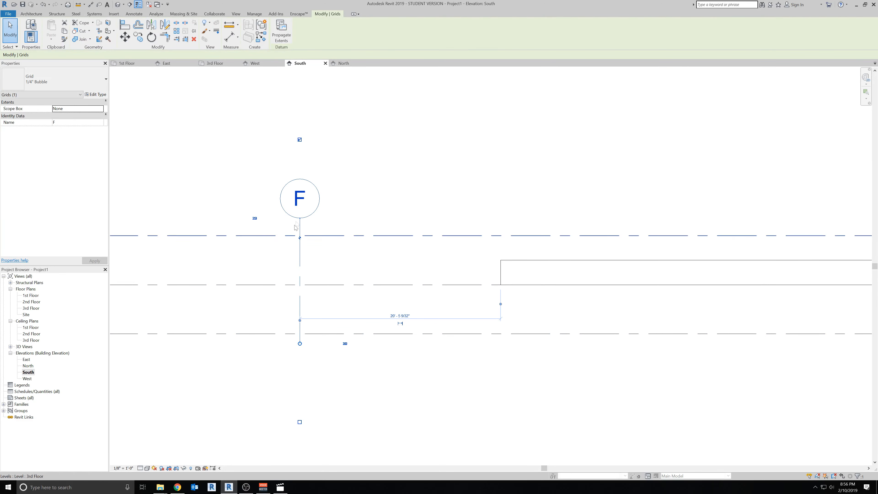
scroll(311, 247, "down", 1)
middle_click_drag(312, 247, 309, 272)
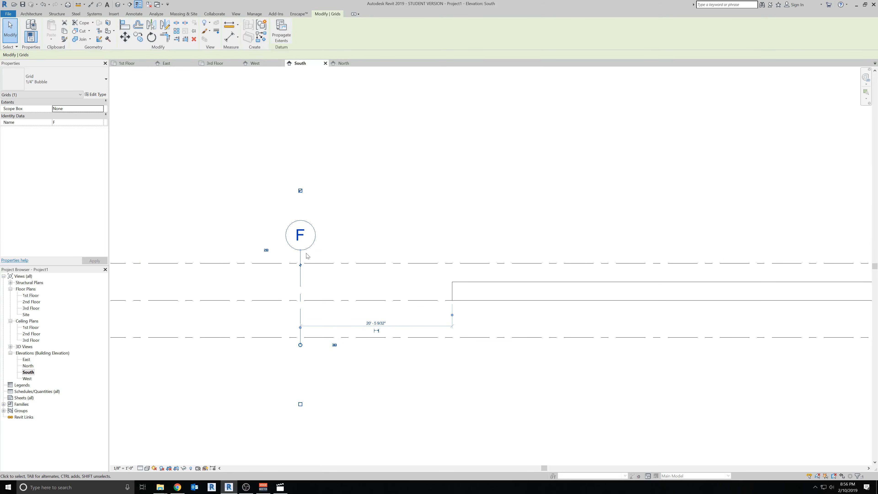
left_click_drag(300, 250, 302, 139)
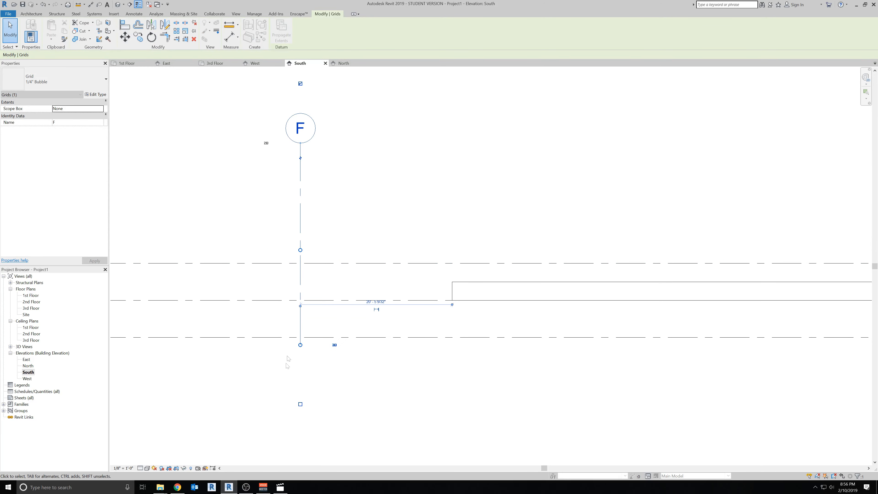
Compare grid F's upper extent between the North and South elevations.
double_click(28, 366)
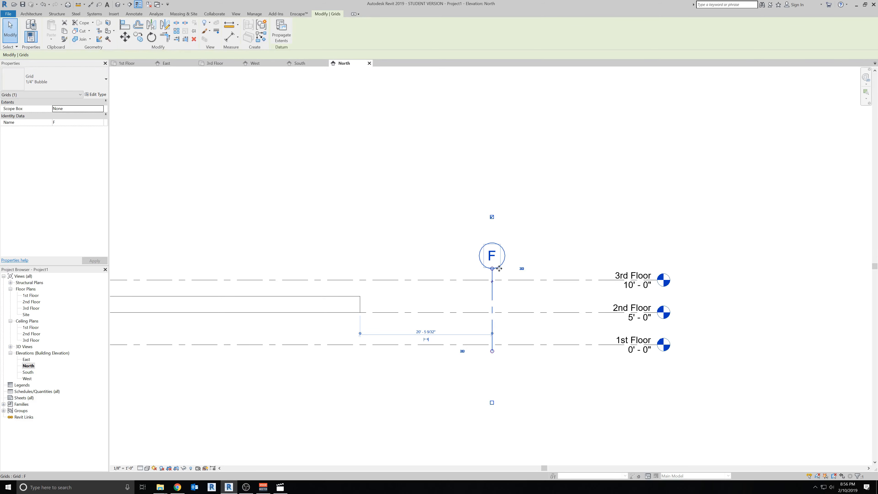
left_click(27, 360)
double_click(28, 372)
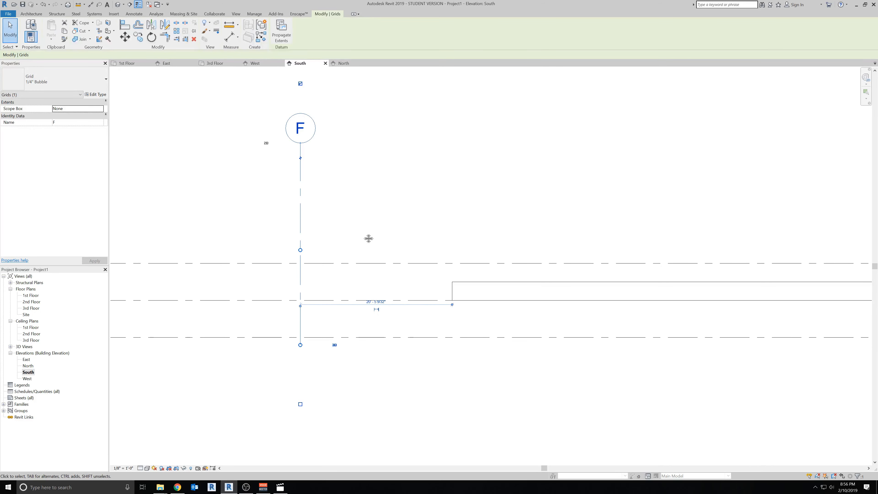
scroll(380, 240, "down", 1)
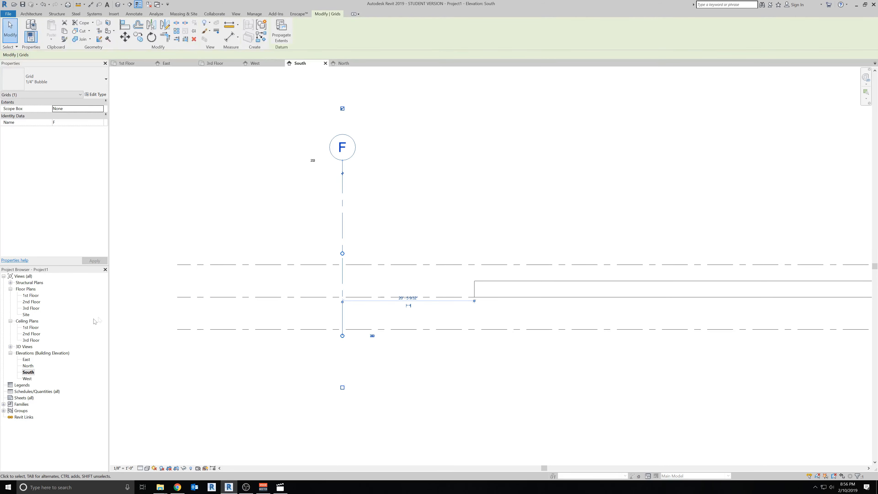
Open the 1st Floor plan and try to start a copy of grid F.
double_click(30, 295)
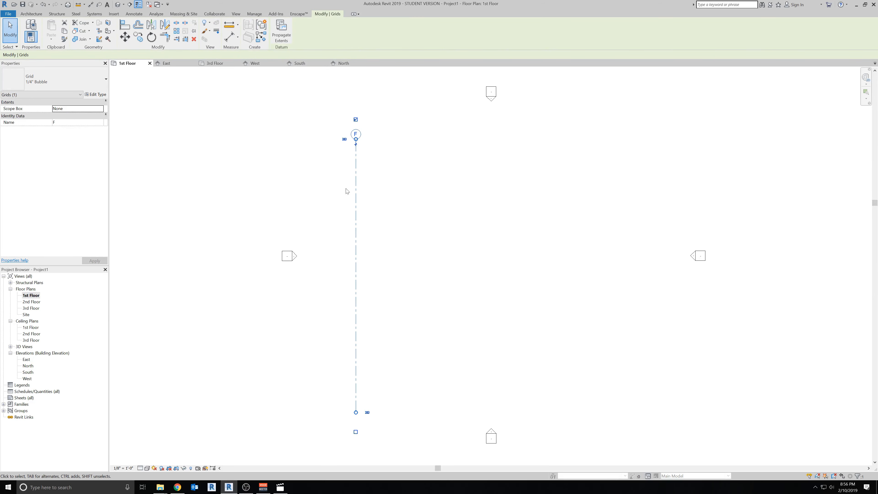
scroll(361, 115, "up", 2)
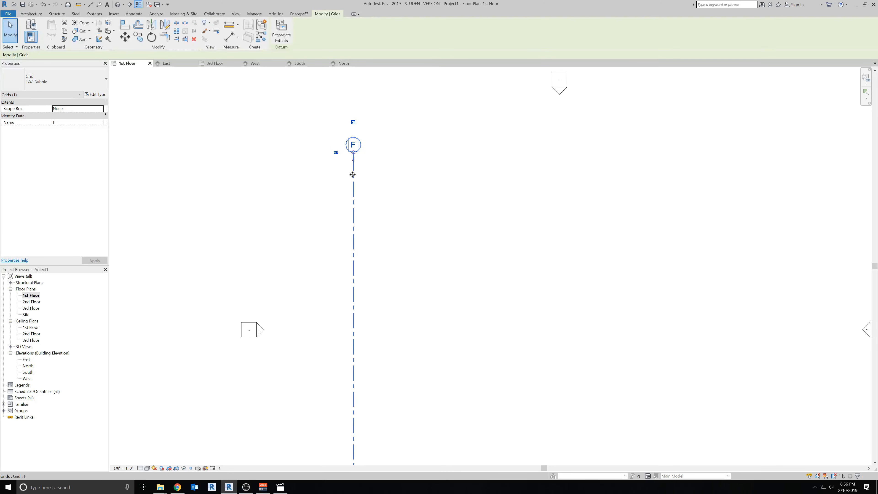
left_click(138, 36)
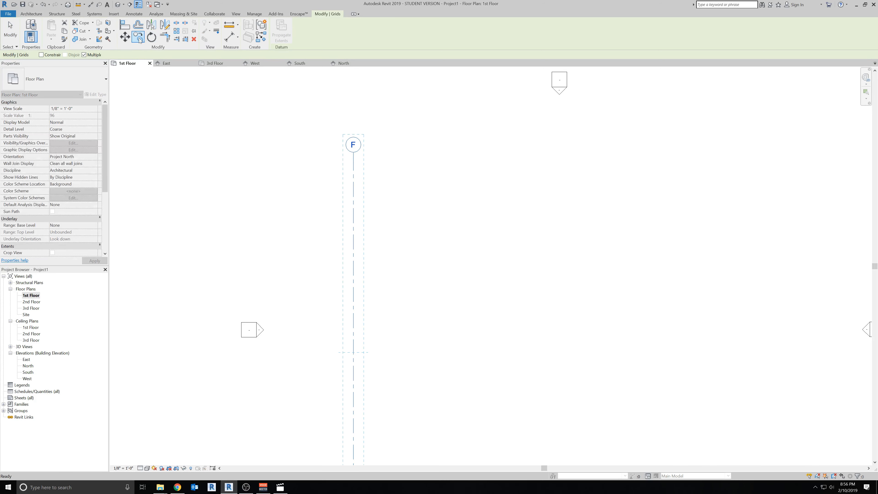
key("Escape")
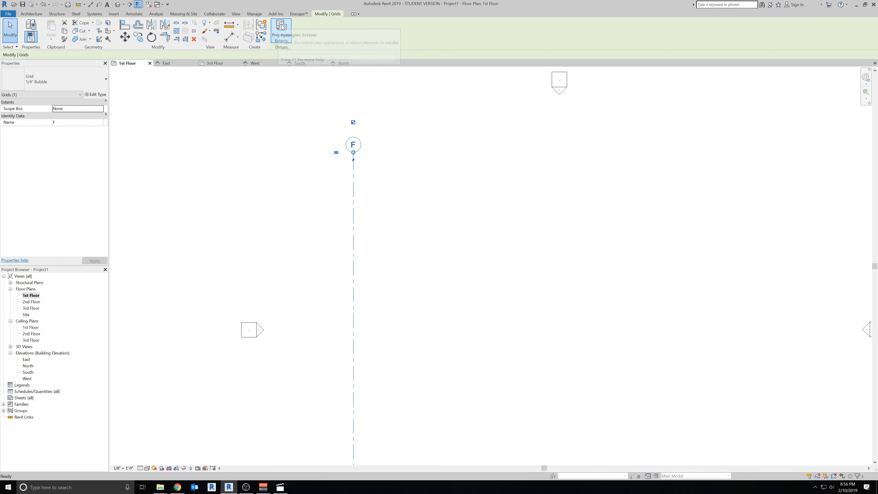
Add four parallel grids east of grid F using Pick Lines with an 8' offset, each picked from the previous grid.
left_click(31, 13)
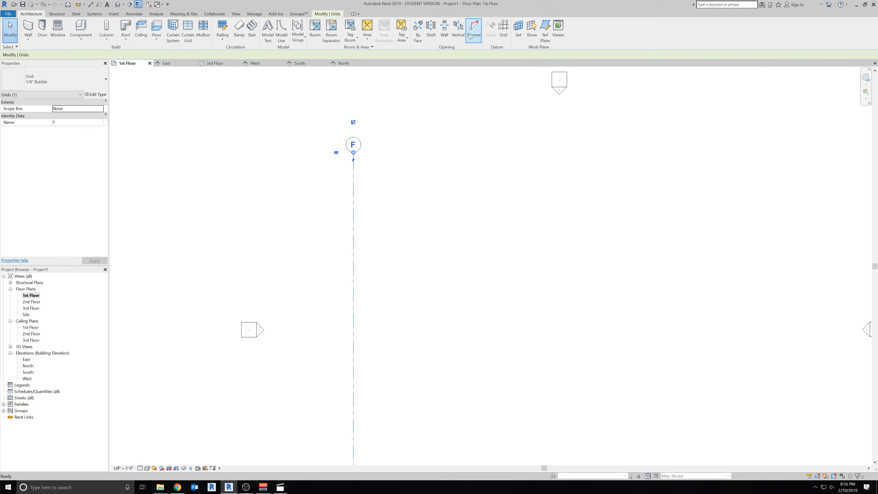
left_click(503, 30)
scroll(402, 243, "down", 2)
middle_click_drag(422, 204, 368, 120)
scroll(368, 120, "down", 1)
left_click(298, 25)
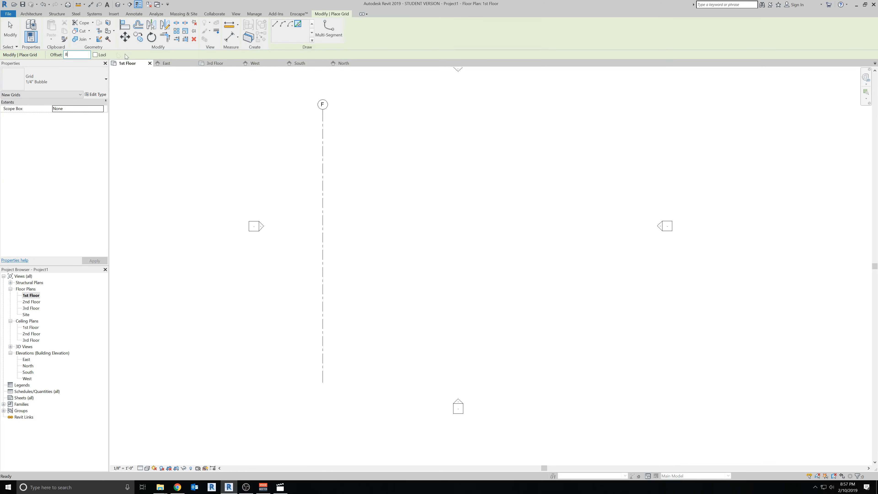
left_click(324, 140)
left_click(344, 147)
left_click(363, 147)
left_click(383, 149)
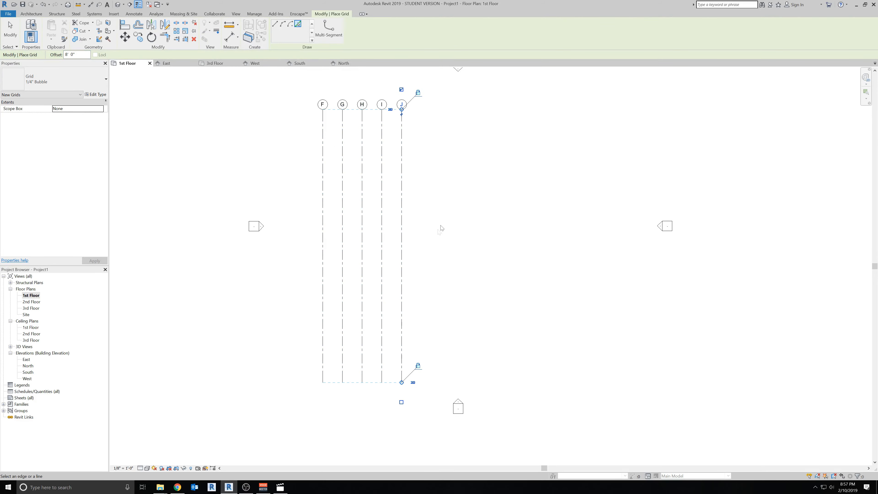
key("Escape")
key("Escape")
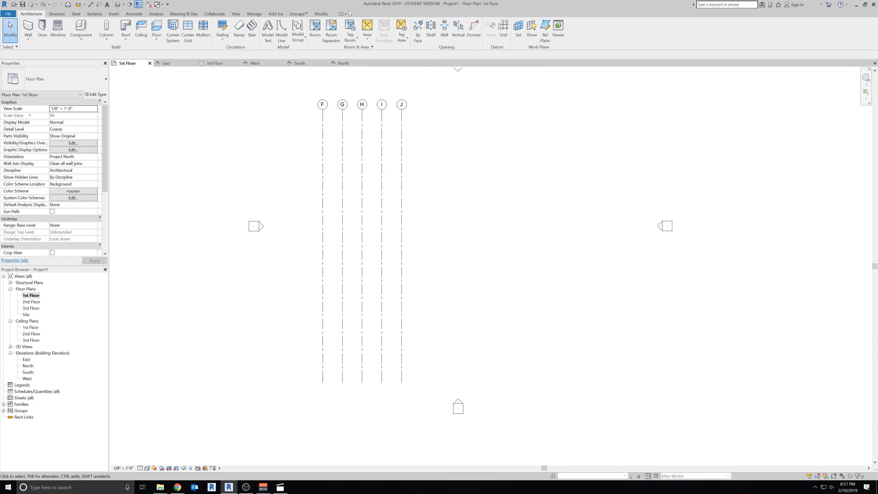
Draw a horizontal grid from east to west across all the vertical grids, just below their bubbles.
left_click(504, 27)
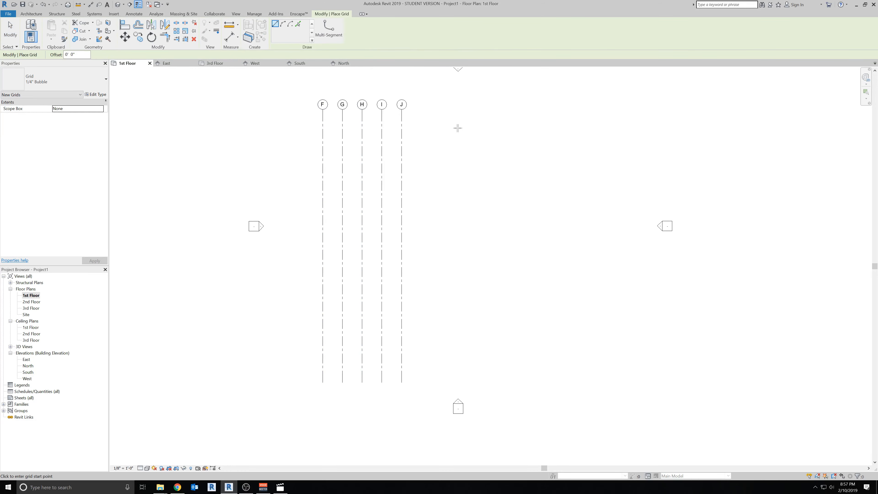
left_click(423, 129)
left_click(281, 130)
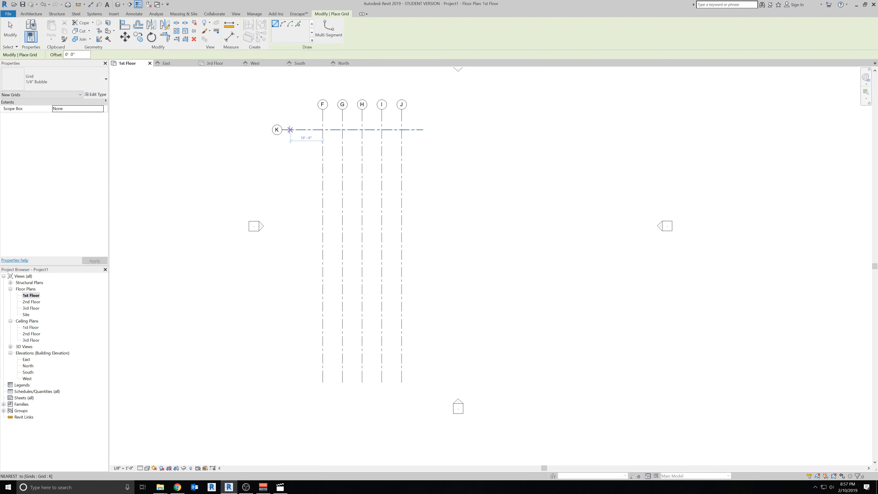
key("Escape")
key("Escape")
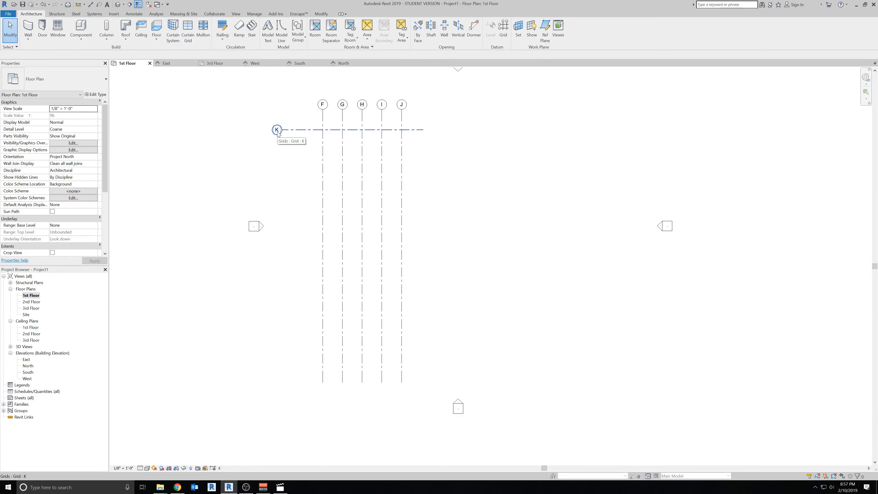
Rename the new horizontal grid as 1.
left_click(277, 133)
left_click(277, 130)
scroll(277, 130, "up", 2)
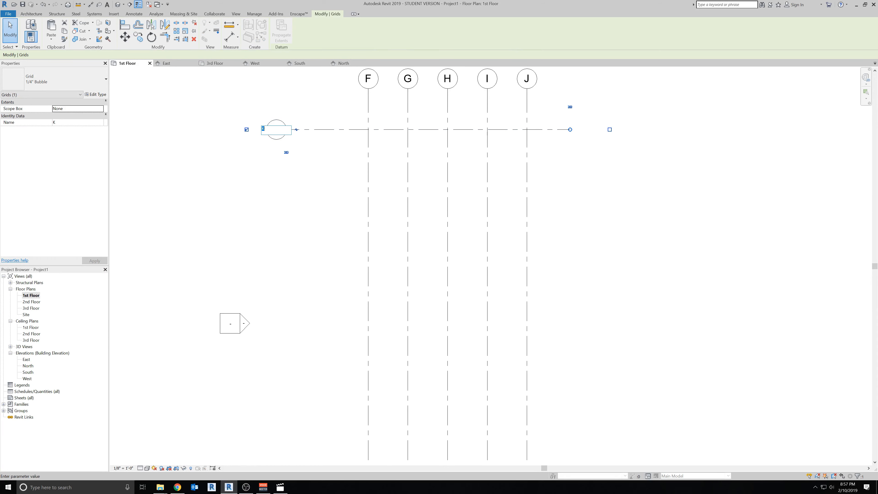
key("Return")
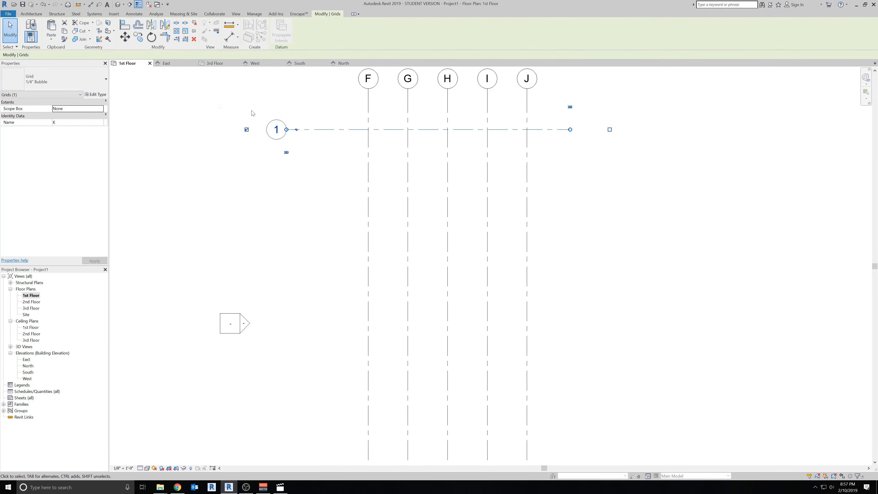
scroll(252, 113, "down", 1)
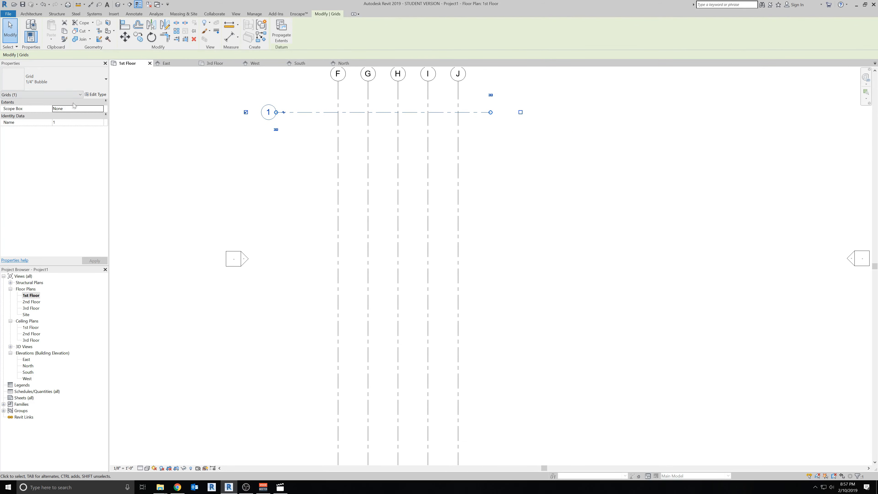
Copy grid 1 downward three times with Multiple enabled, spacing the horizontal grids 8' apart.
left_click(138, 37)
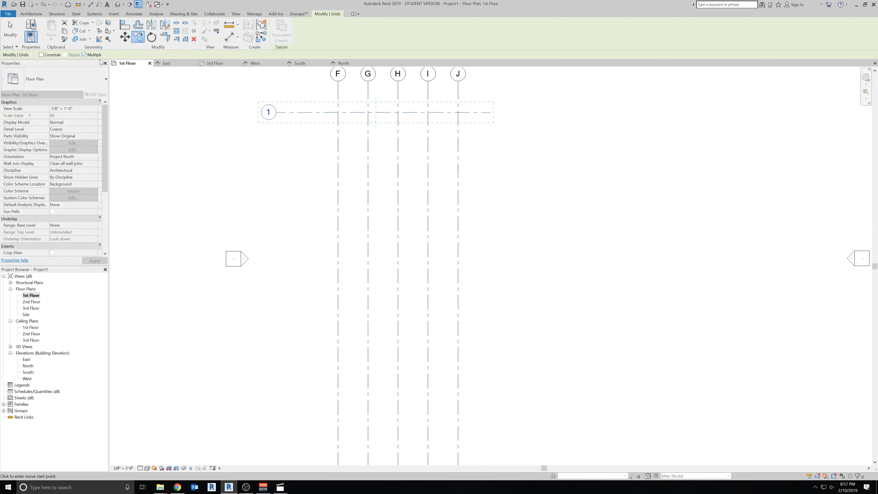
left_click(290, 112)
left_click(291, 142)
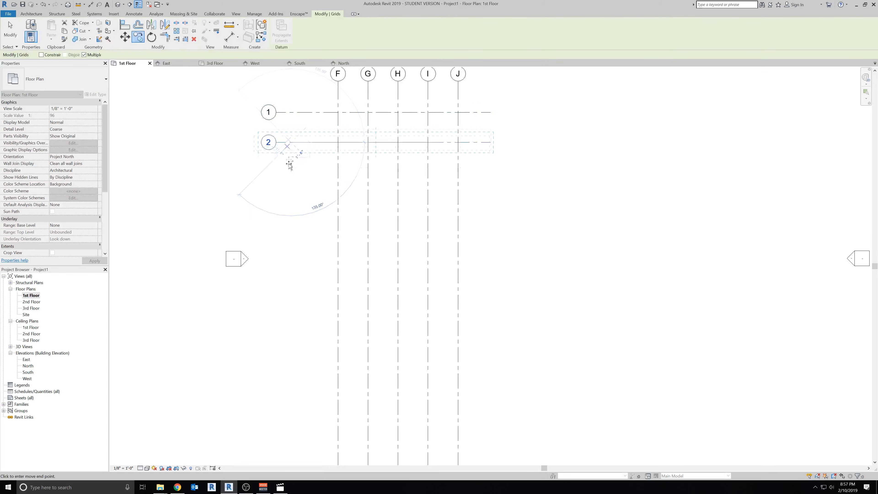
left_click(290, 172)
type("8")
key("Return")
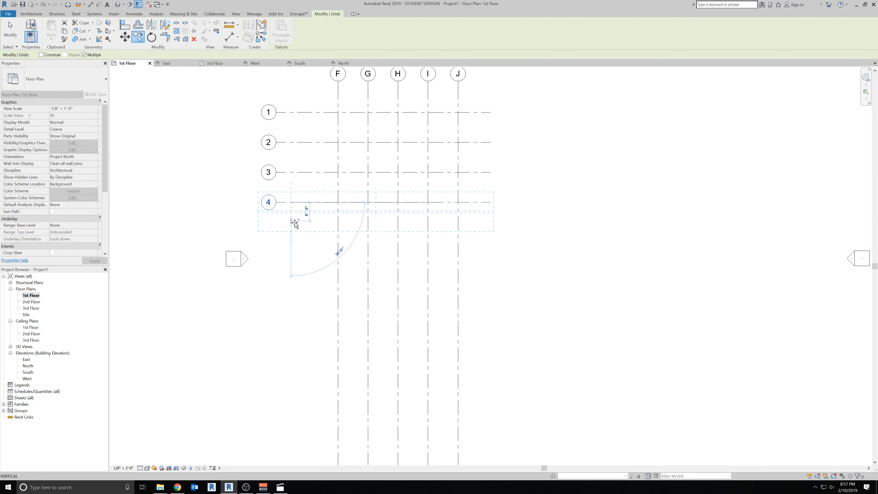
key("Escape")
key("Escape")
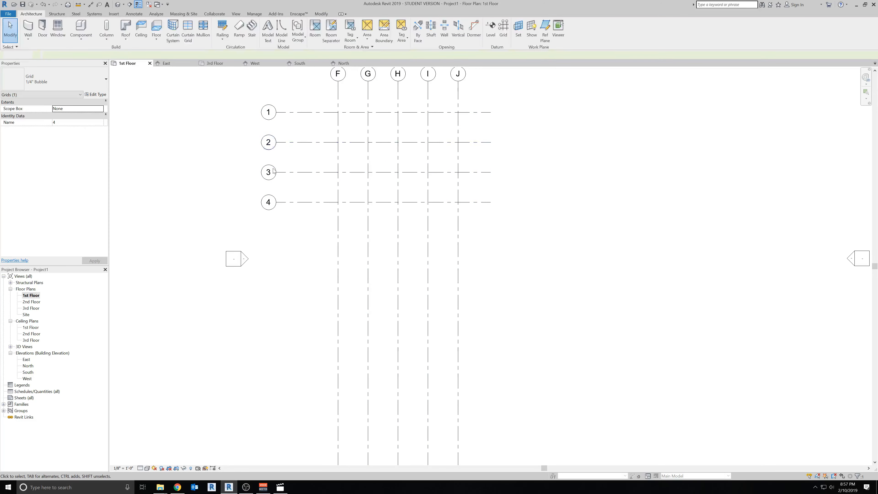
Shorten the aligned lettered grids together so they end just below grid 4, and check the result in the 2nd Floor plan.
middle_click_drag(299, 151, 317, 194)
scroll(300, 192, "down", 4)
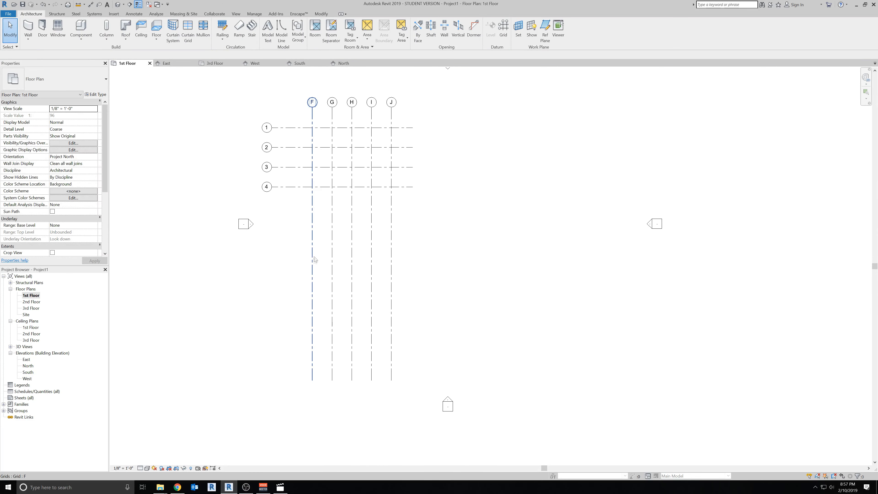
left_click(312, 313)
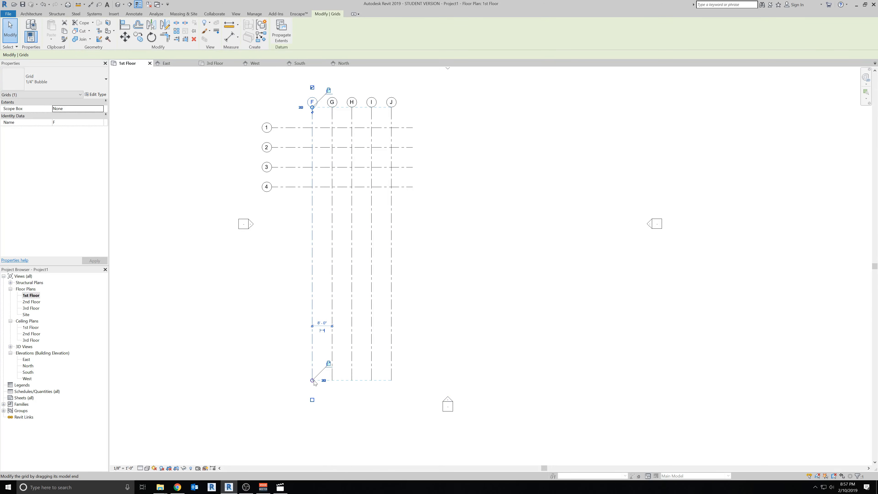
left_click_drag(313, 380, 313, 218)
double_click(32, 302)
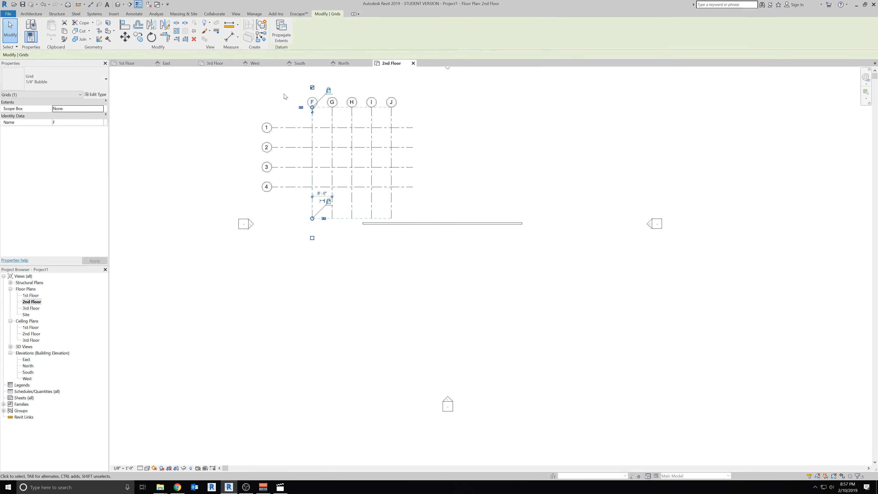
left_click(320, 206)
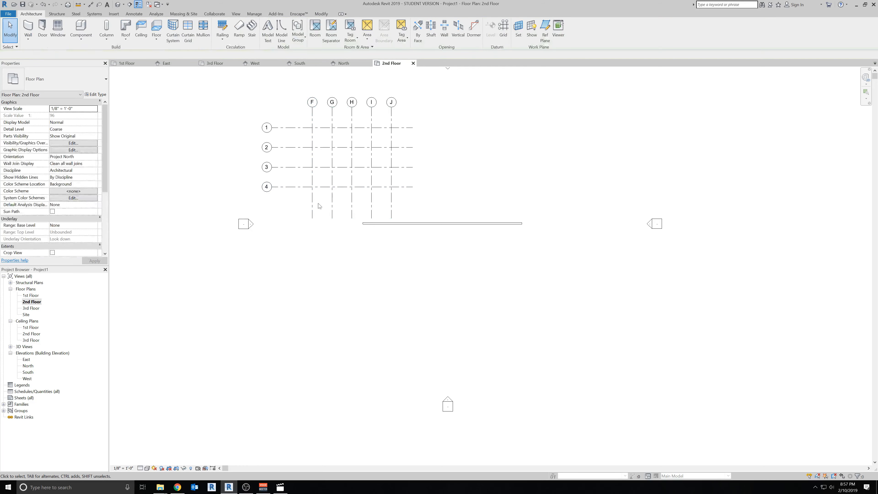
Switch grid F's lower end to 2D extents in the 2nd Floor plan and extend it well below the other lettered grids.
left_click(314, 206)
left_click(323, 219)
left_click_drag(313, 219, 308, 256)
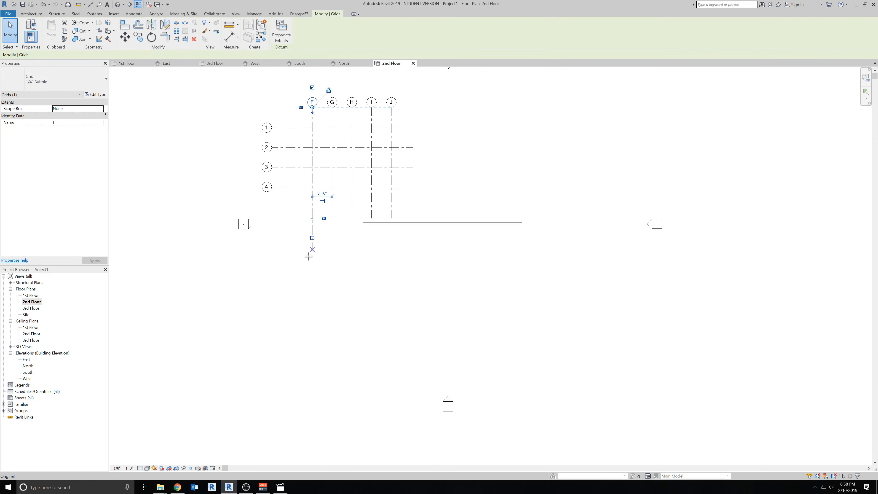
left_click_drag(302, 333, 303, 335)
left_click(350, 403)
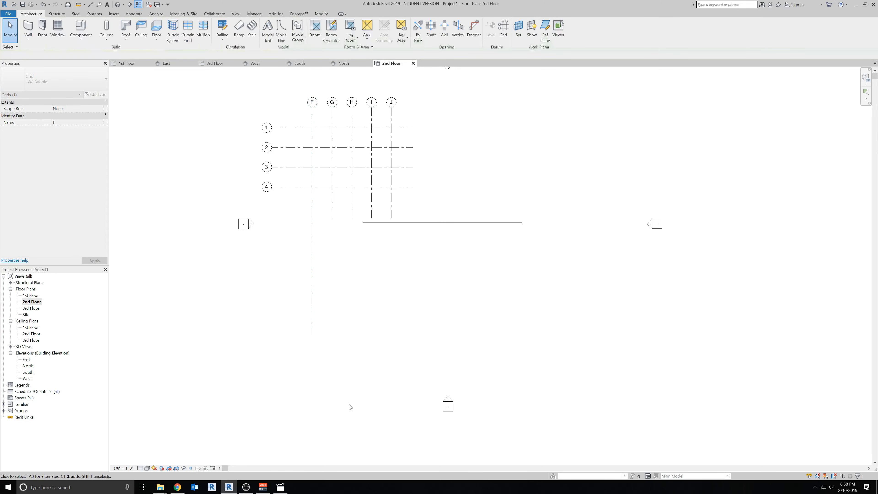
In the 1st Floor plan, unlock grid F's lower end from the other grids and extend its 3D extent southward on its own.
double_click(31, 296)
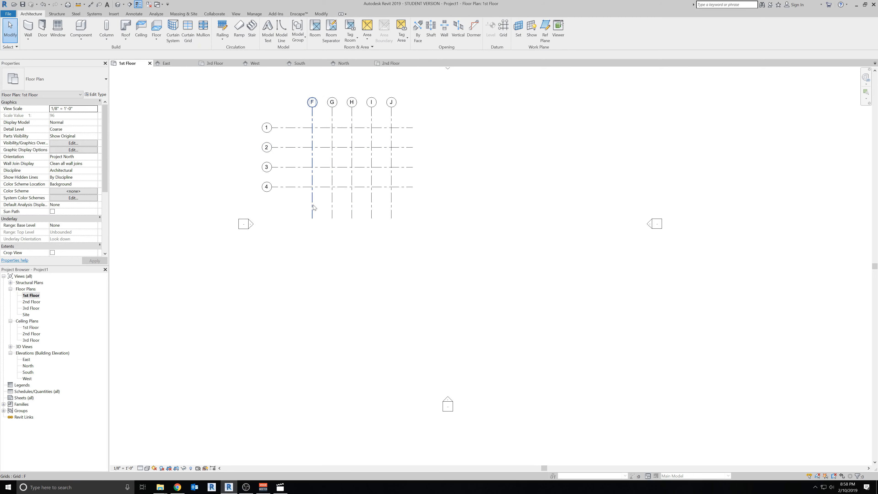
left_click(313, 111)
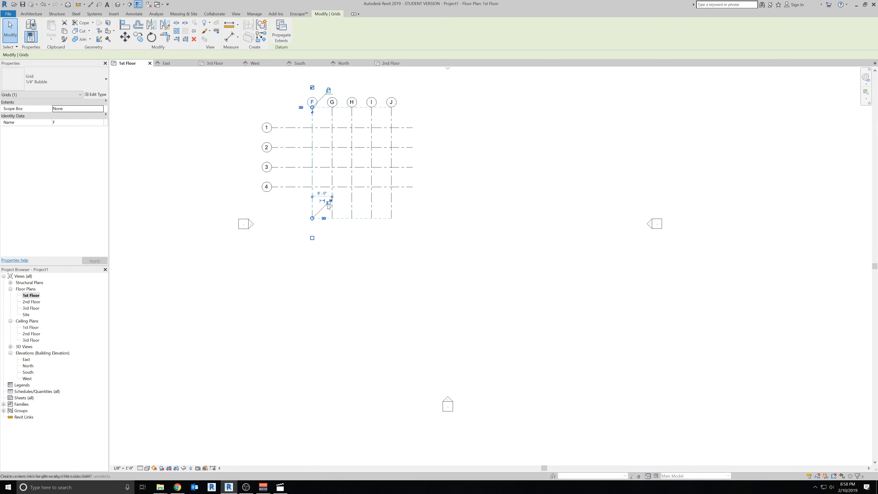
left_click_drag(313, 219, 313, 227)
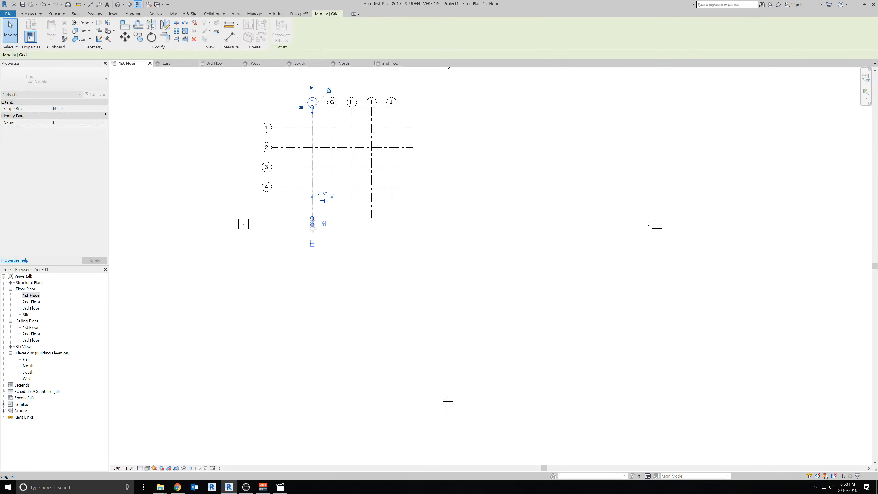
left_click(275, 337)
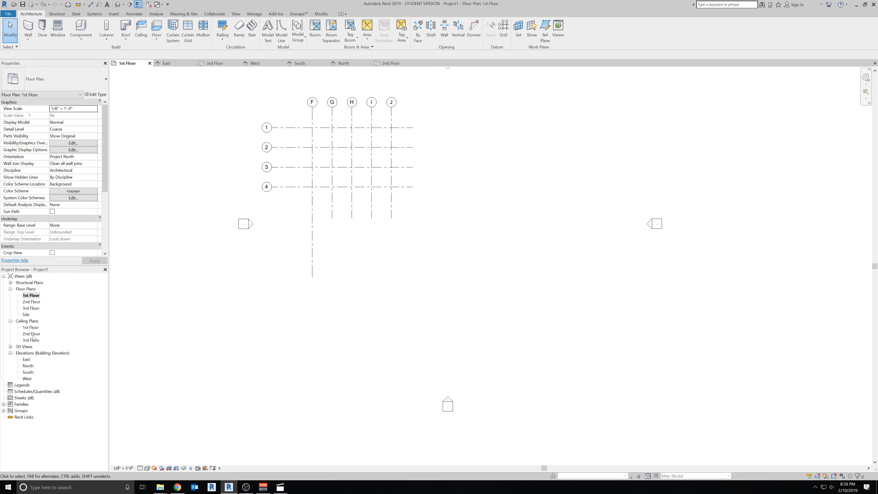
In the 2nd Floor plan, pull grid F's lower 2D end up onto its model-extent grip to return it to 3D extents.
double_click(38, 302)
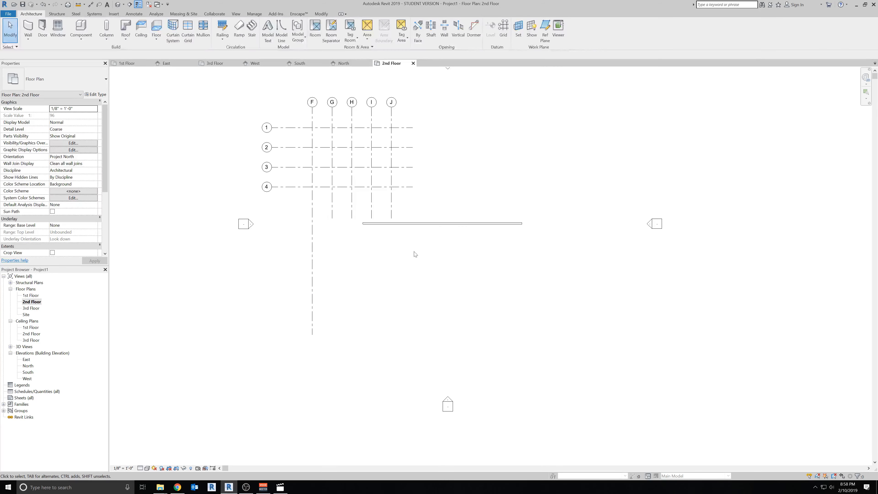
left_click(313, 330)
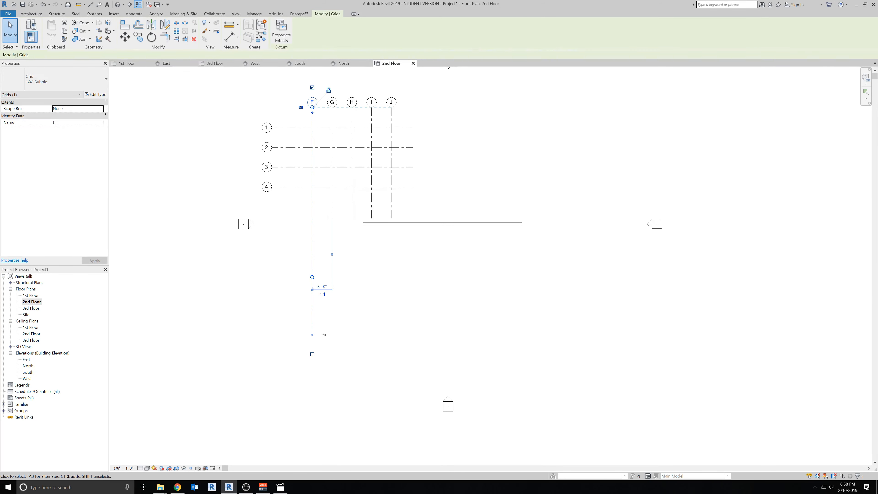
scroll(315, 279, "up", 4)
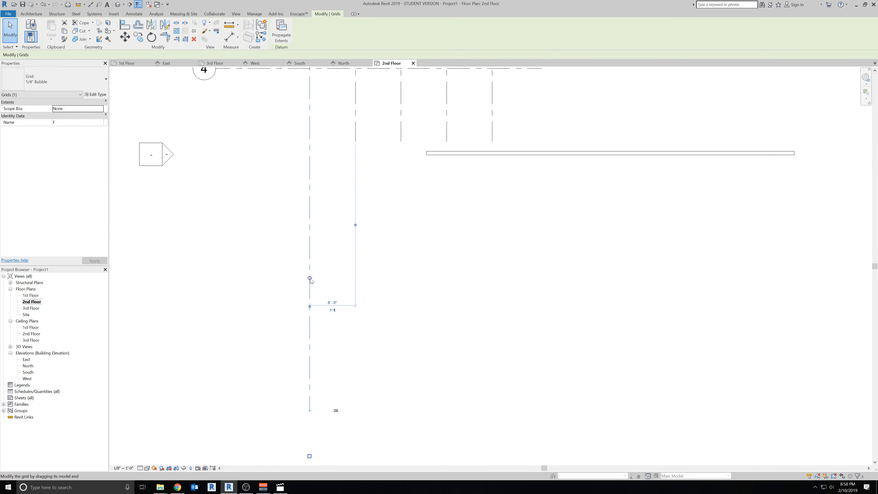
scroll(312, 280, "down", 2)
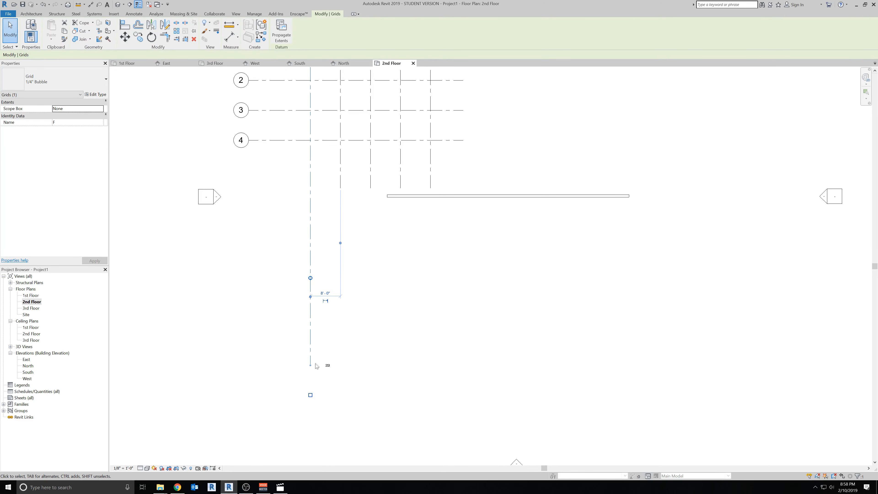
left_click_drag(311, 278, 310, 278)
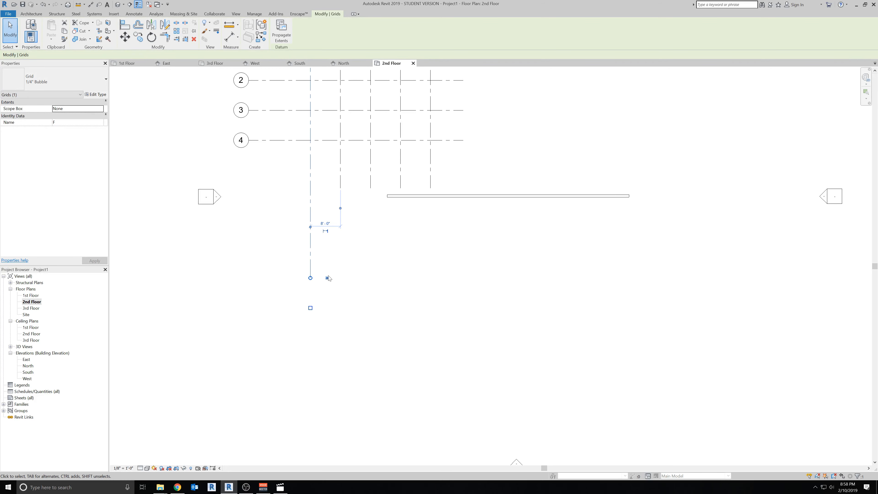
In the 1st Floor plan, realign grid F's lower end with grids G to J, and check it in the 2nd Floor plan.
double_click(31, 295)
left_click(313, 275)
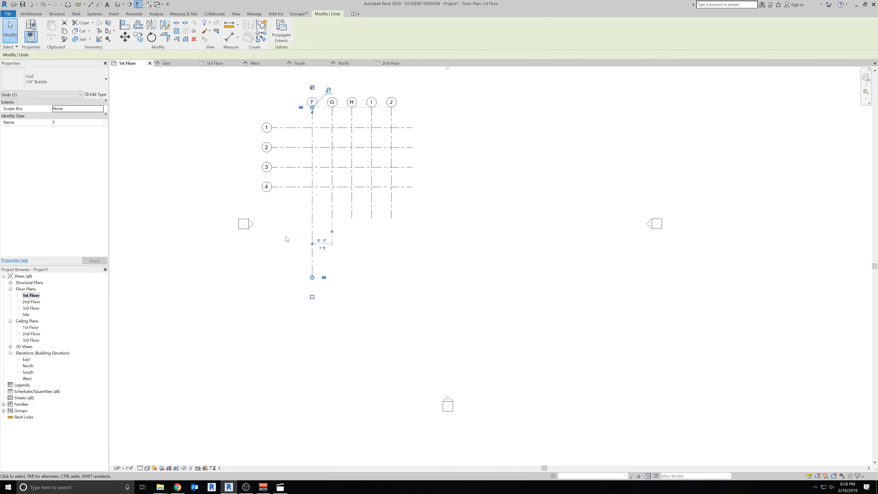
left_click_drag(315, 277, 314, 264)
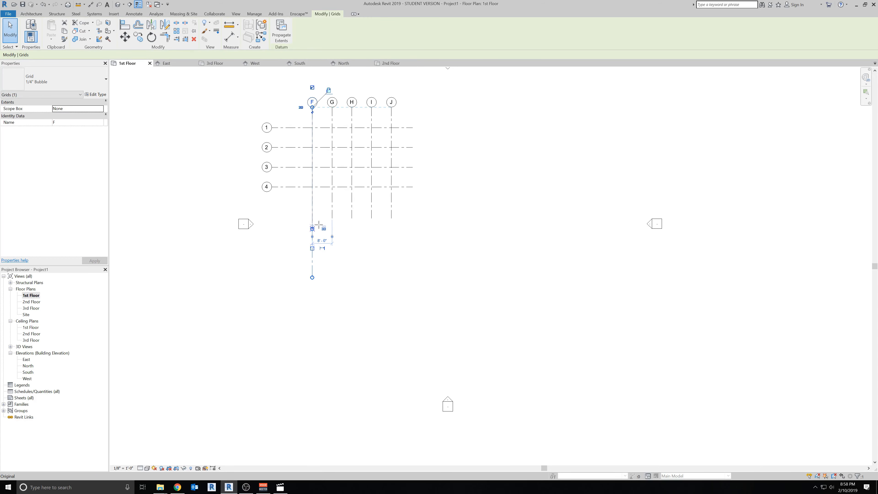
left_click_drag(319, 225, 313, 219)
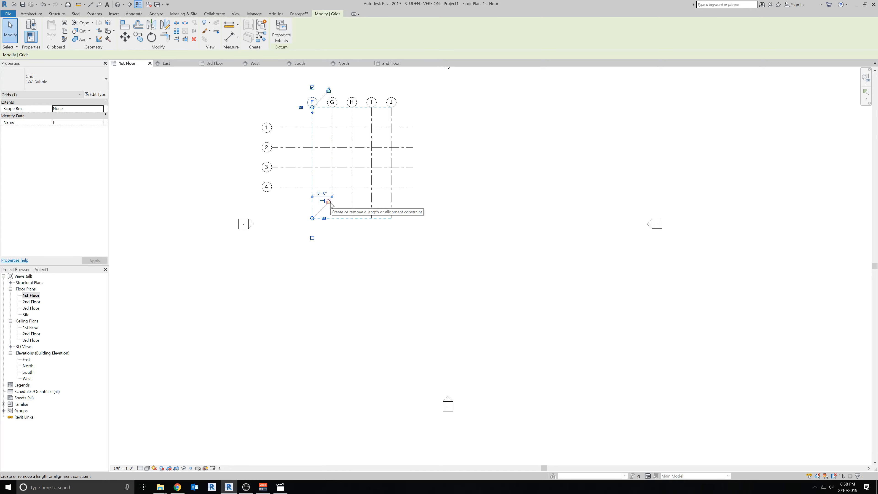
double_click(31, 302)
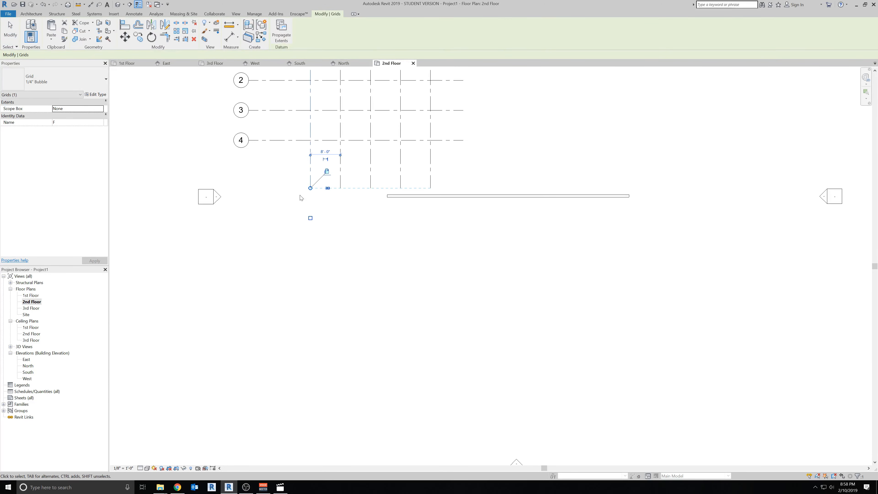
left_click(497, 170)
Place one continuous aligned dimension string across grids F, G, H, I and J, between their bubbles and grid 1.
middle_click_drag(505, 232, 492, 414)
middle_click_drag(523, 385, 566, 336)
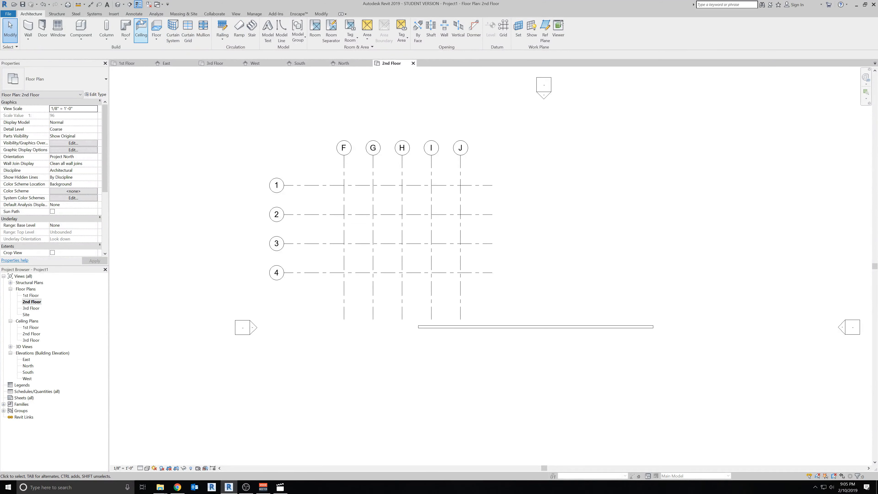
left_click(134, 13)
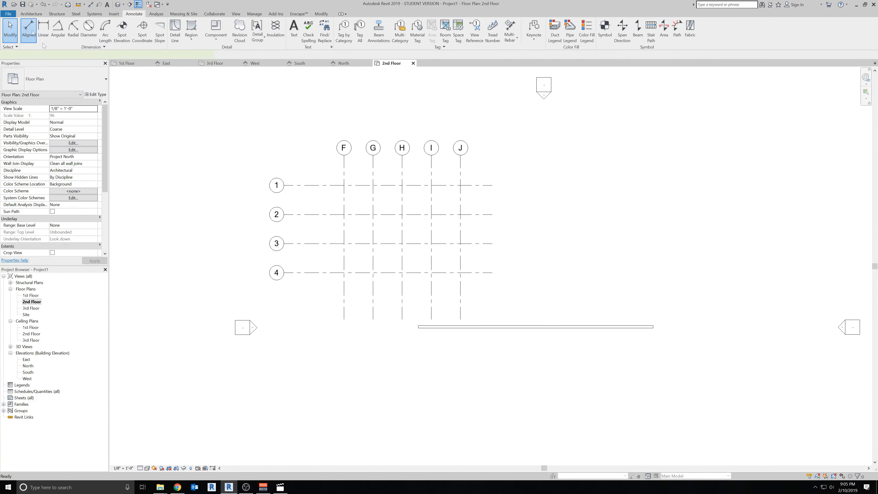
left_click(29, 28)
left_click(344, 174)
left_click(373, 175)
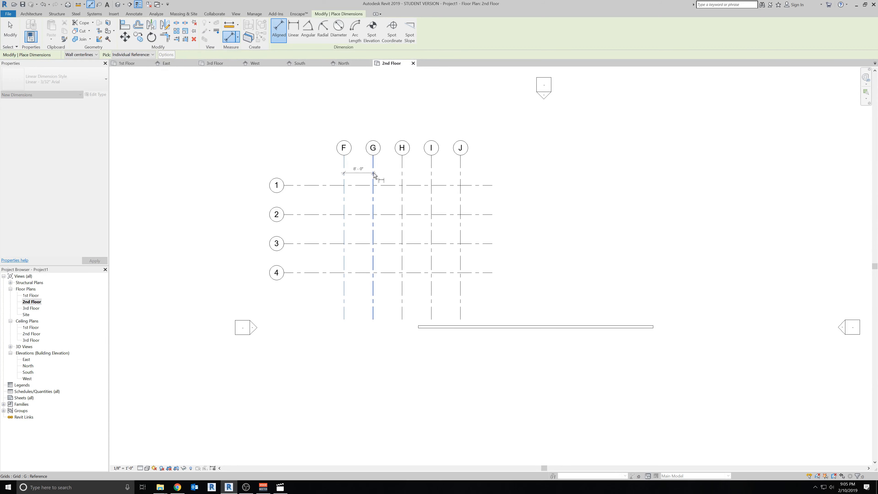
left_click(402, 177)
left_click(431, 176)
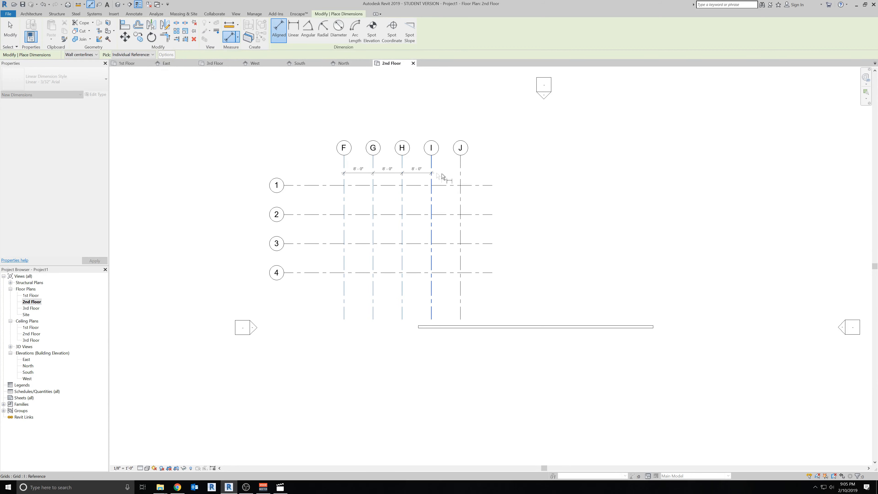
left_click(461, 173)
left_click(452, 171)
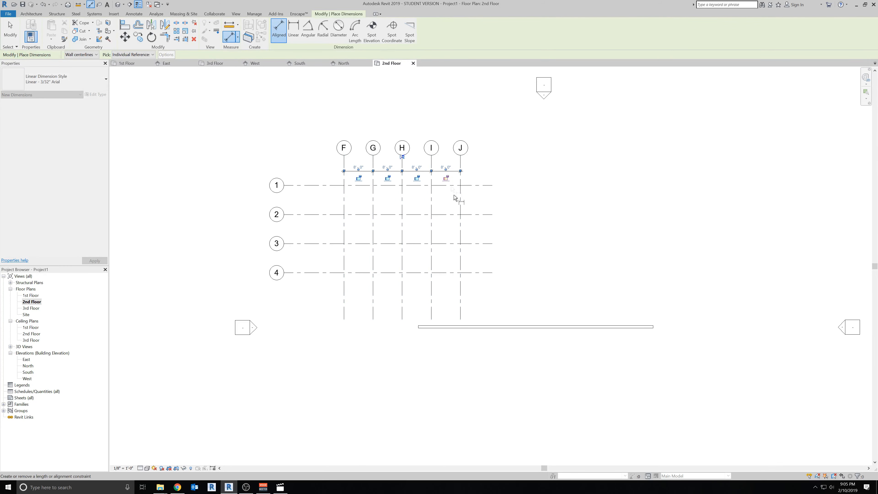
key("Escape")
key("Escape")
Move the grid dimension string above the bubbles and turn on its equality (EQ) constraint.
left_click(408, 171)
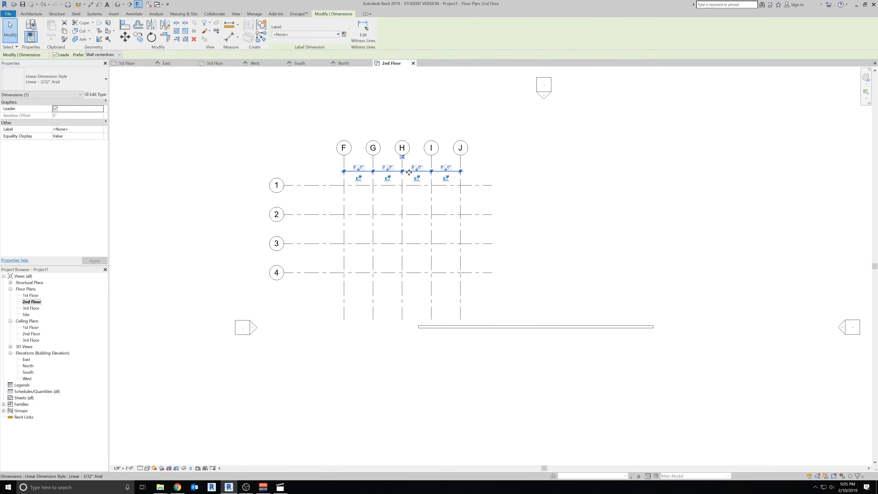
left_click_drag(408, 171, 407, 114)
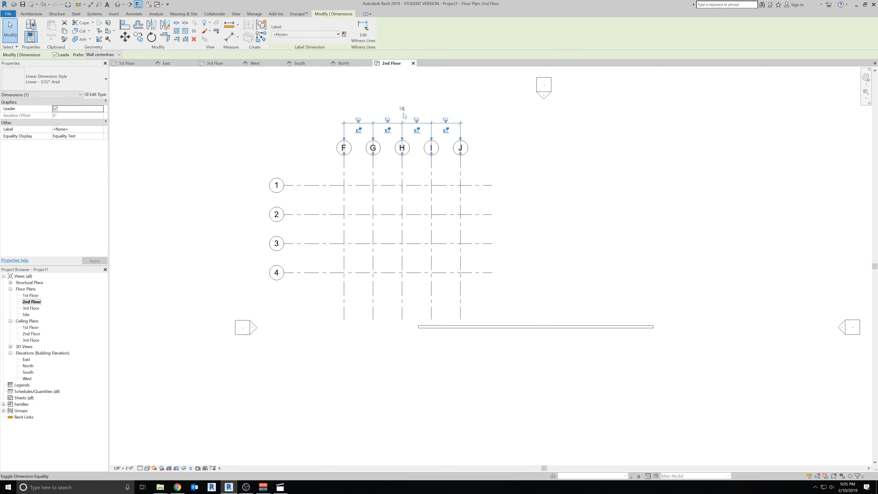
key("Escape")
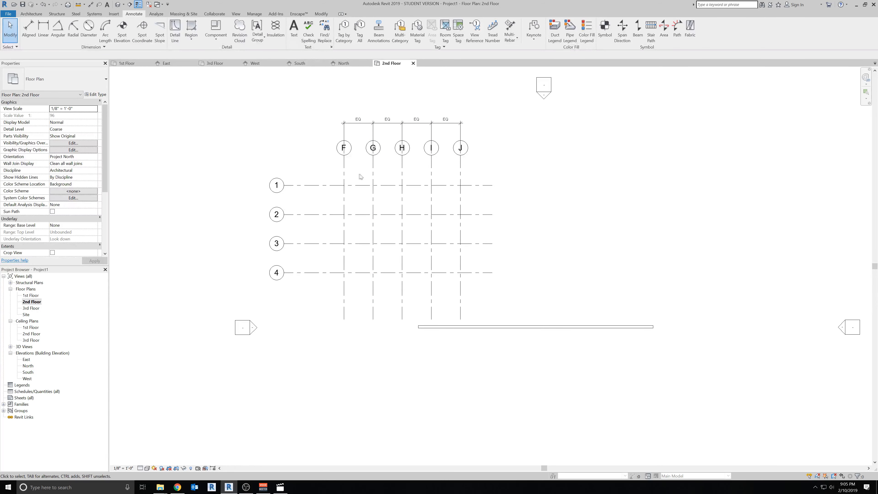
Move grid G about 2' east, to about 10' from grid F, to respace the equally constrained grids.
left_click(374, 175)
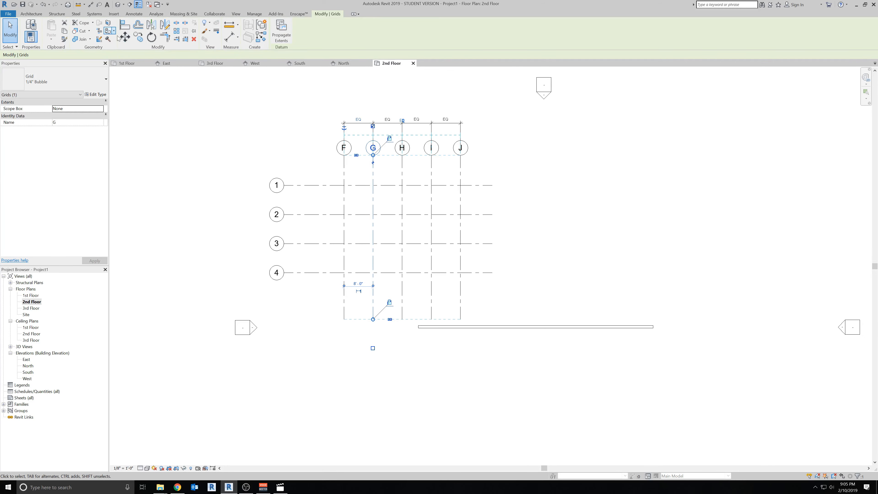
left_click(125, 36)
left_click(373, 172)
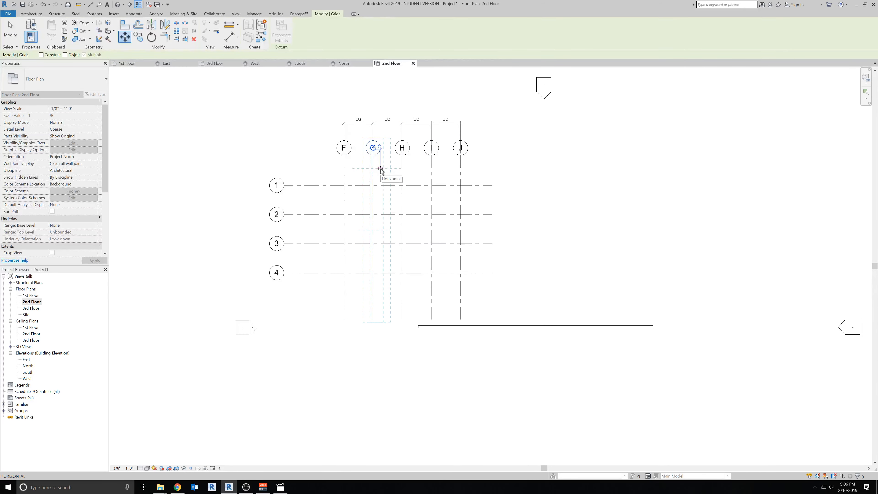
left_click(381, 170)
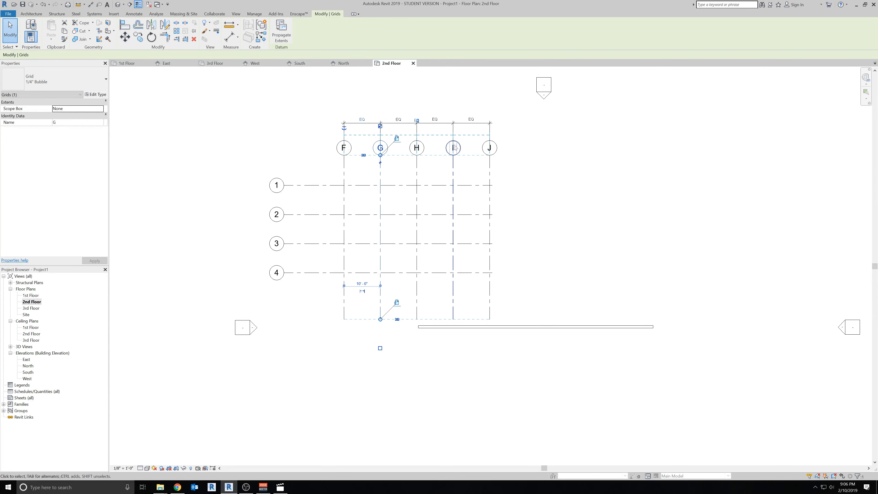
key("Escape")
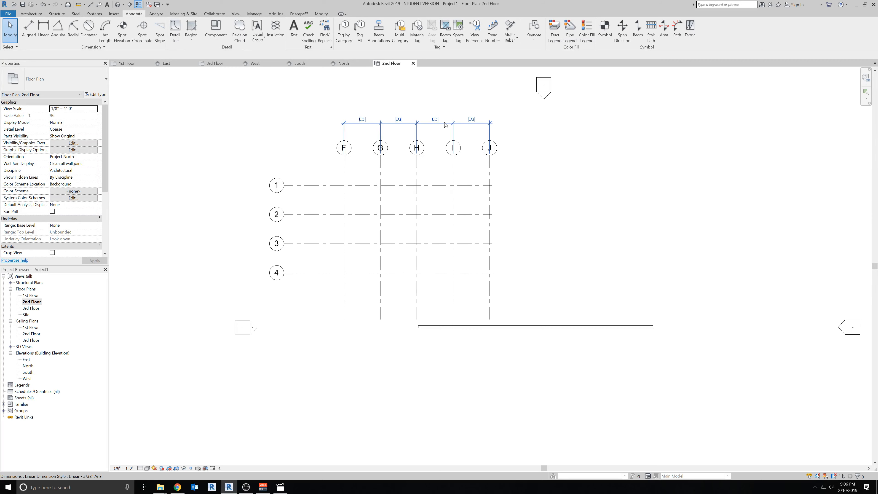
Set the equality display of the dimension string across grids F to J to Value.
left_click(434, 123)
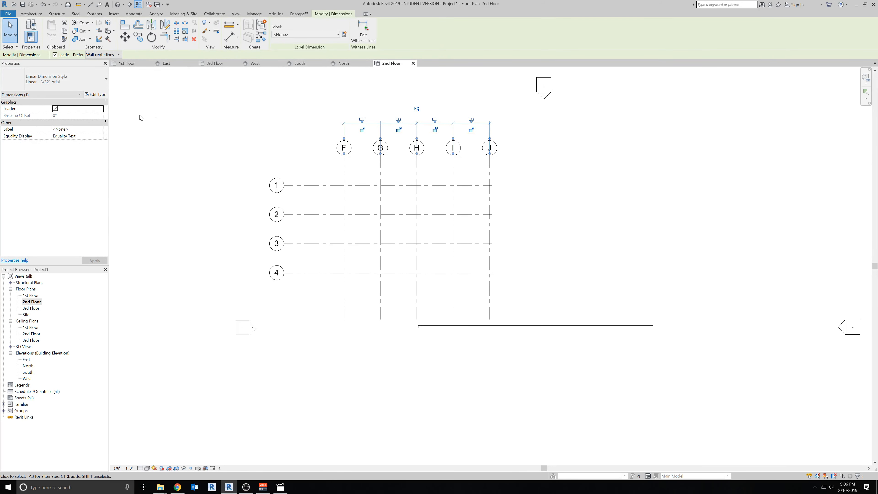
left_click(88, 139)
left_click(88, 137)
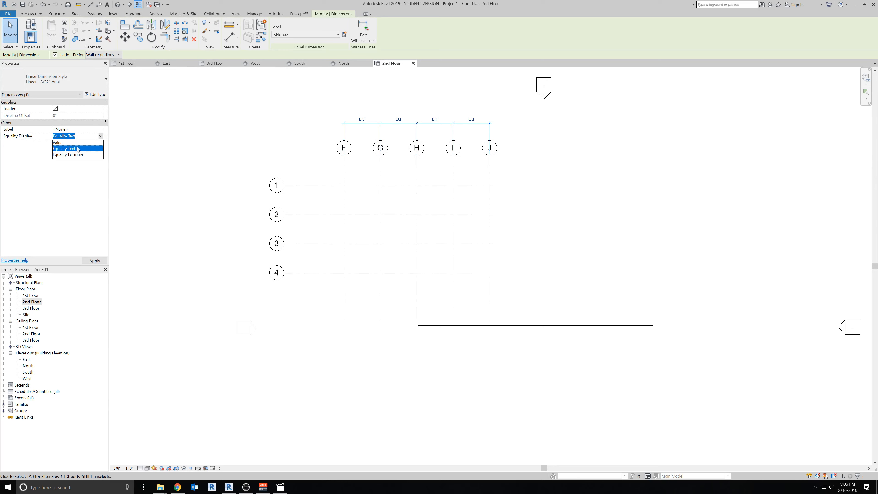
left_click(58, 143)
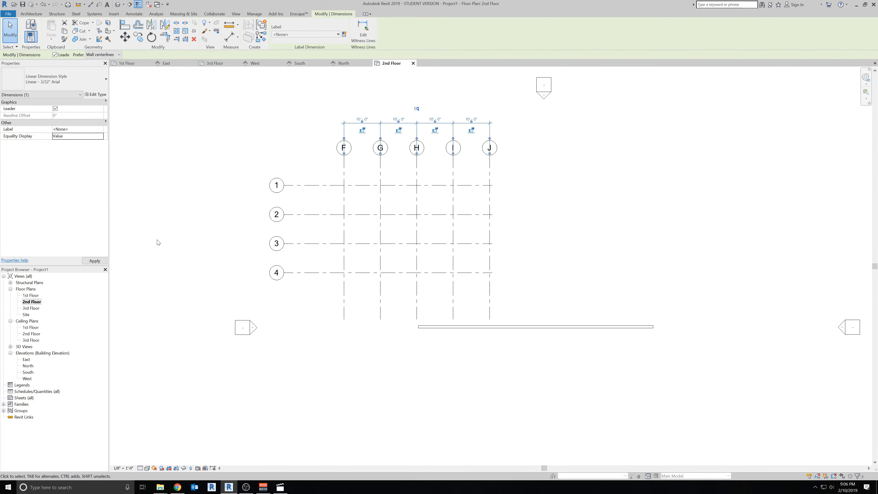
left_click(183, 146)
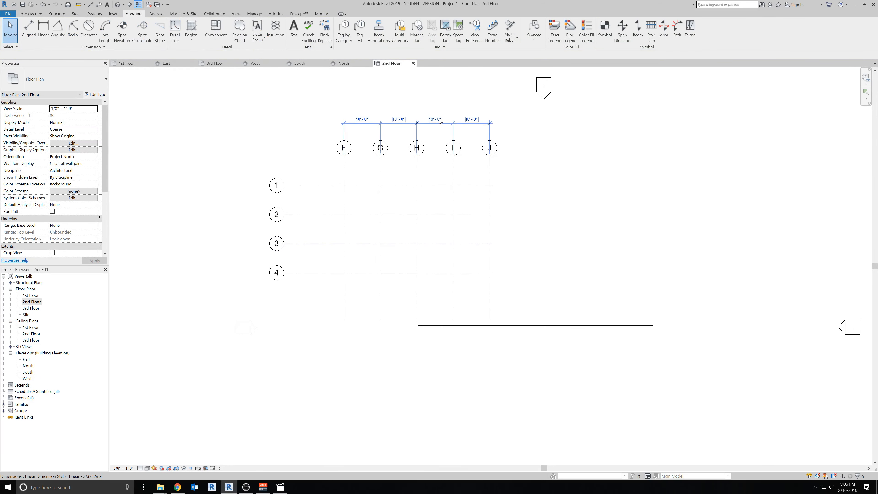
left_click(453, 170)
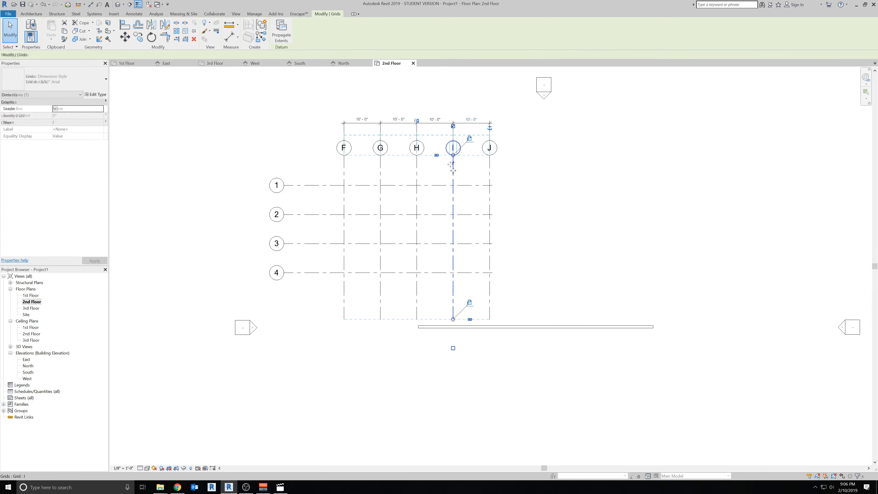
left_click(439, 123)
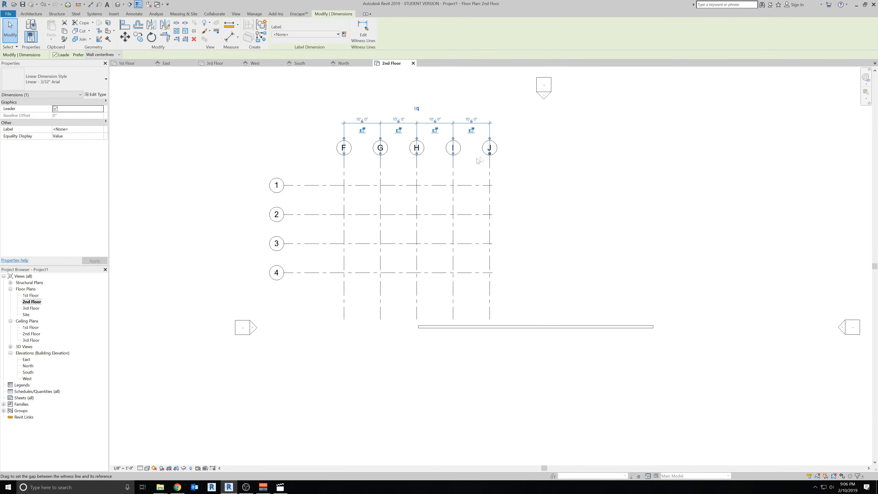
left_click(468, 164)
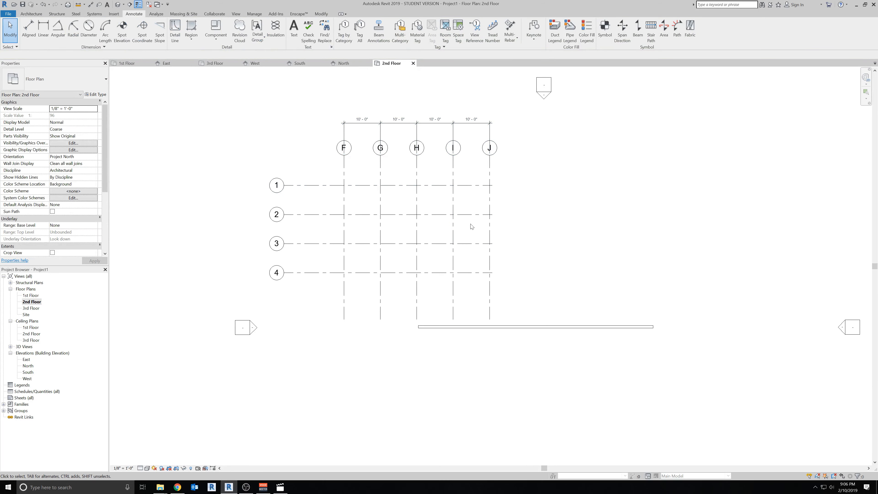
Move grid G 10' east to respace the equally constrained lettered grids.
left_click(380, 161)
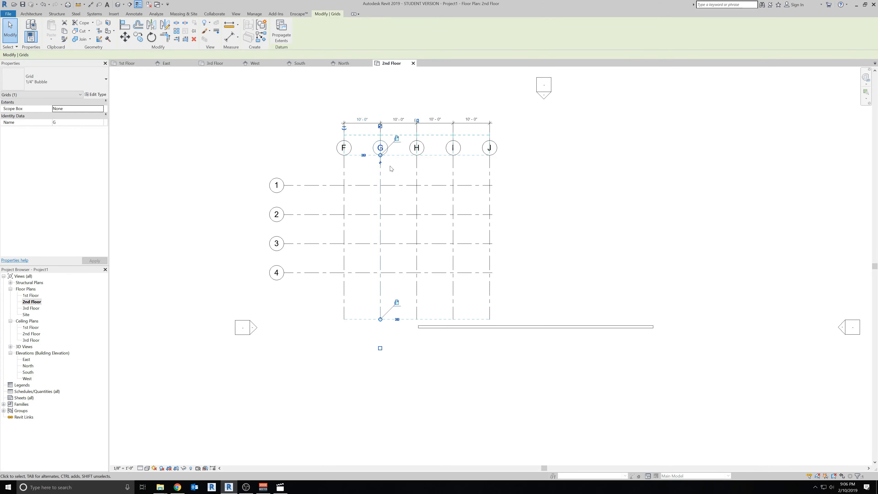
left_click(129, 36)
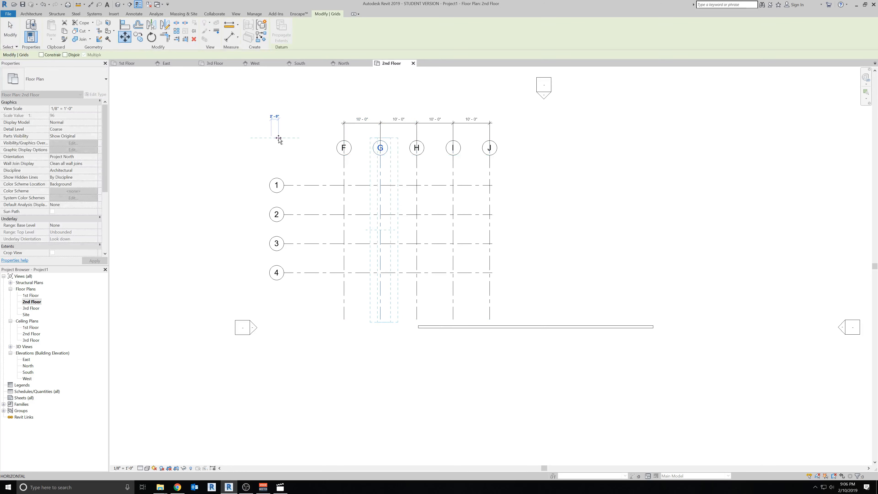
type("10")
key("Return")
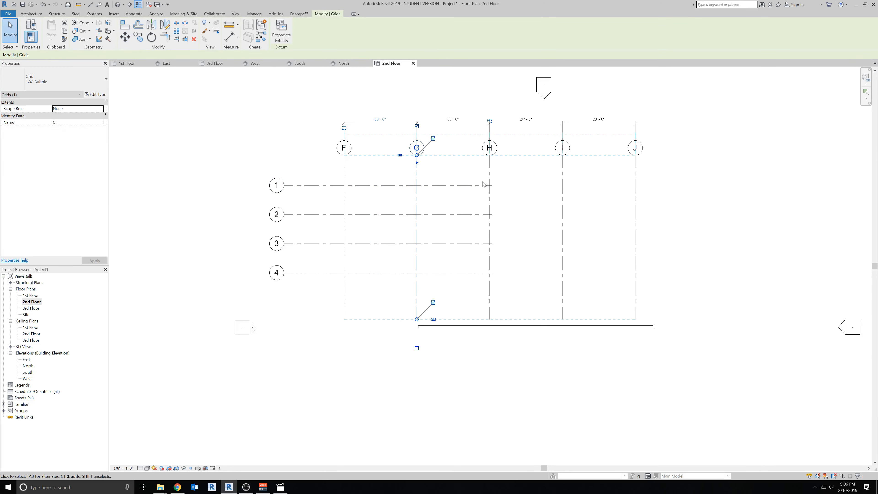
key("Escape")
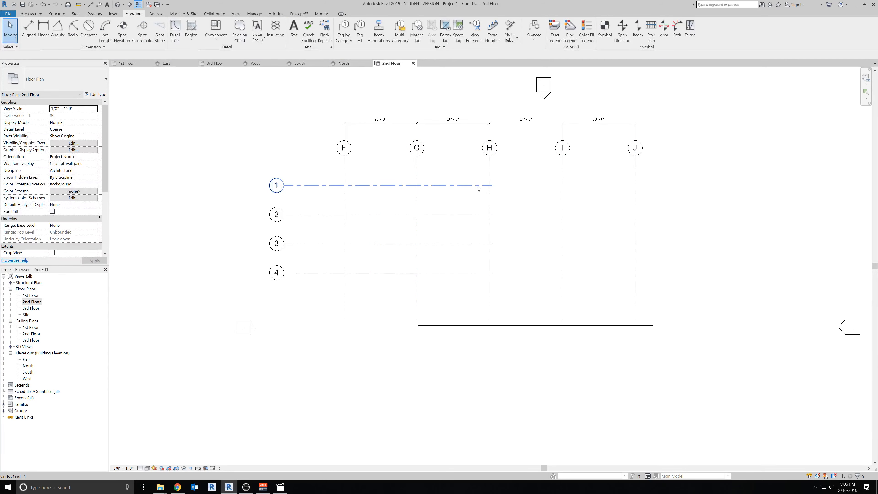
Extend the east ends of grids 1 to 4 together until they pass grid J.
left_click(479, 187)
middle_click_drag(521, 186, 408, 158)
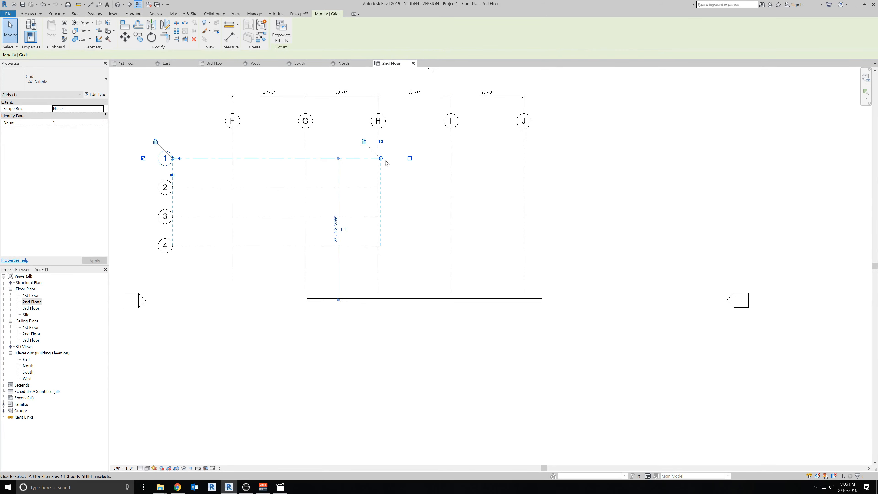
left_click_drag(404, 160, 563, 164)
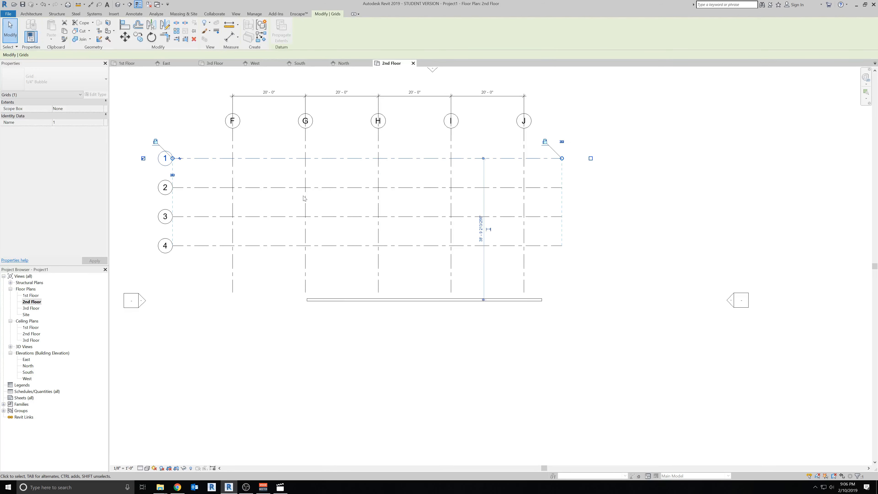
key("Escape")
middle_click_drag(312, 196, 373, 187)
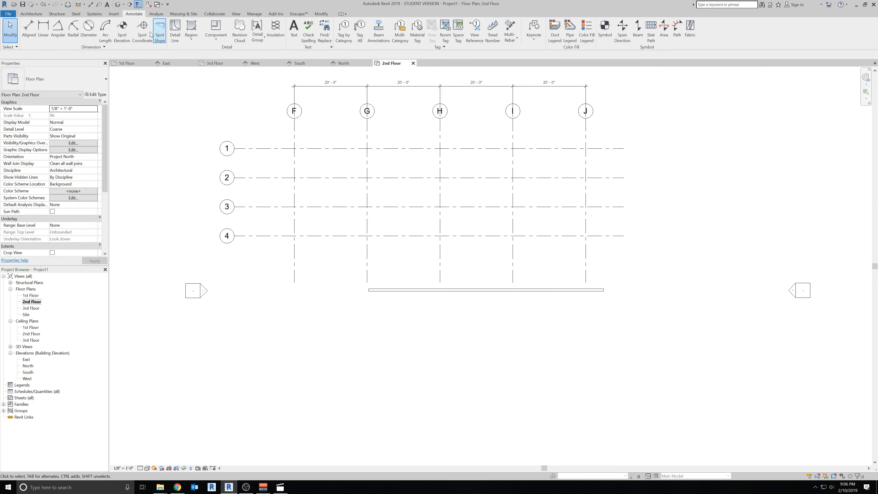
Place an aligned dimension string across grids 1, 2, 3 and 4, west of their bubbles, and turn on its equality (EQ) constraint.
left_click(29, 26)
left_click(276, 148)
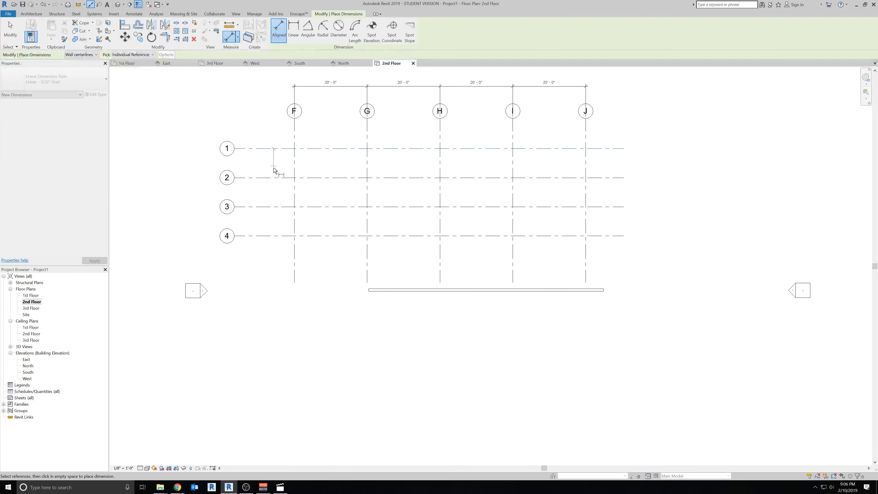
left_click(276, 178)
left_click(276, 207)
left_click(280, 236)
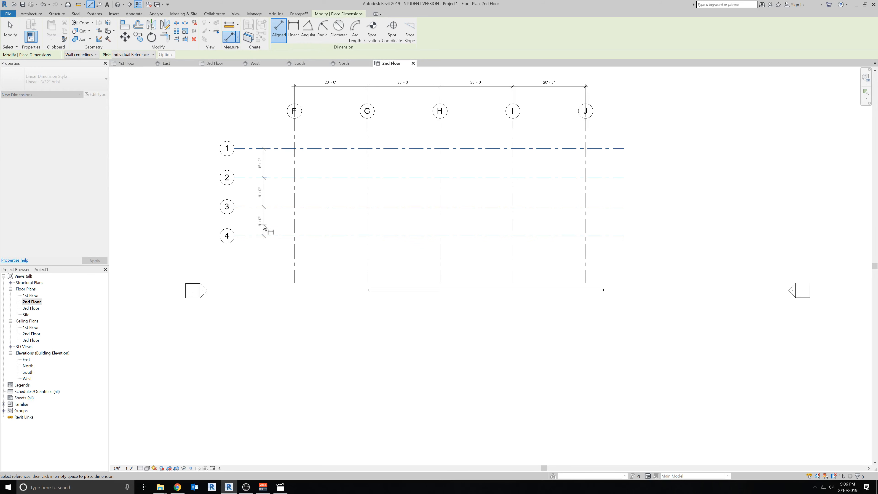
left_click(196, 211)
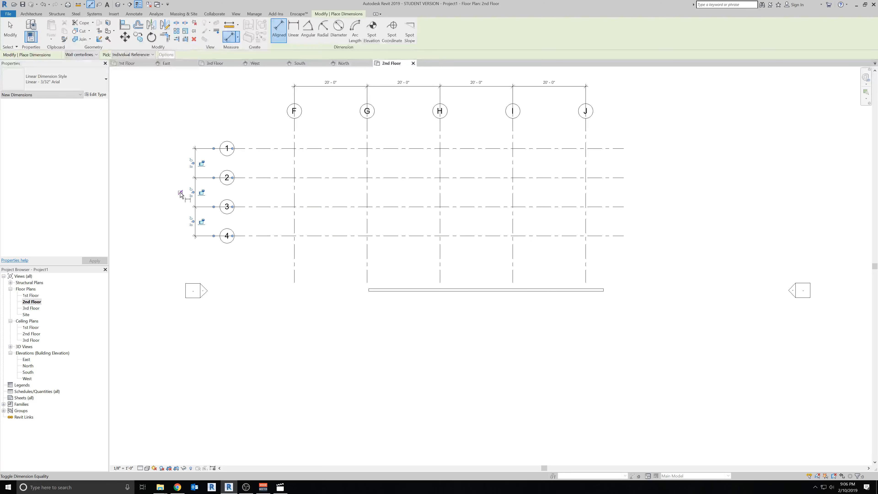
left_click(271, 148)
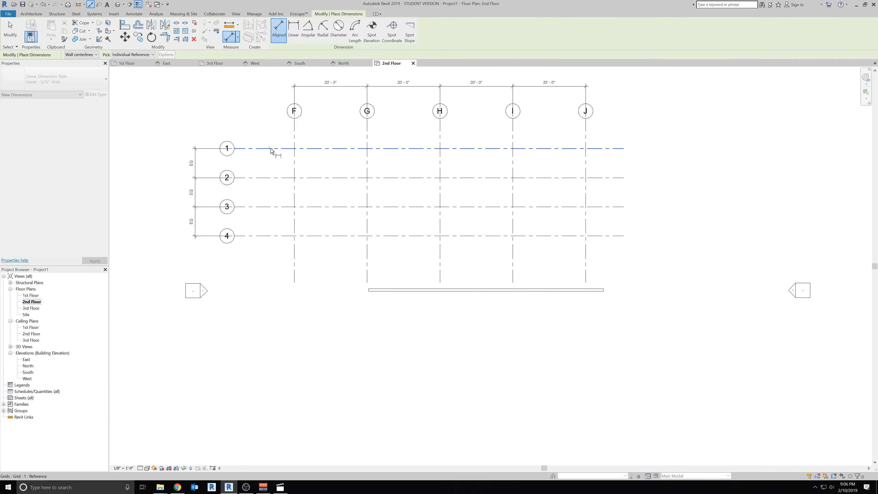
key("Escape")
key("Escape")
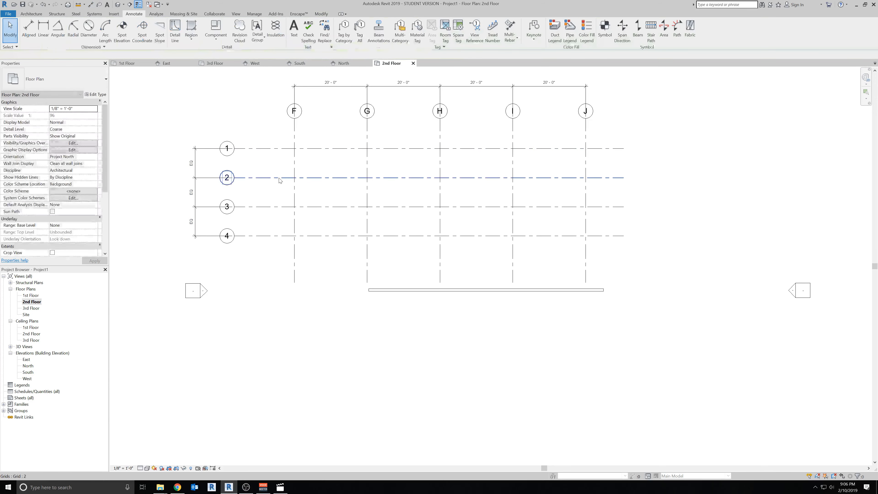
Move grid 2 south to 20' from grid 1 to respace the equally constrained numbered grids.
left_click(280, 178)
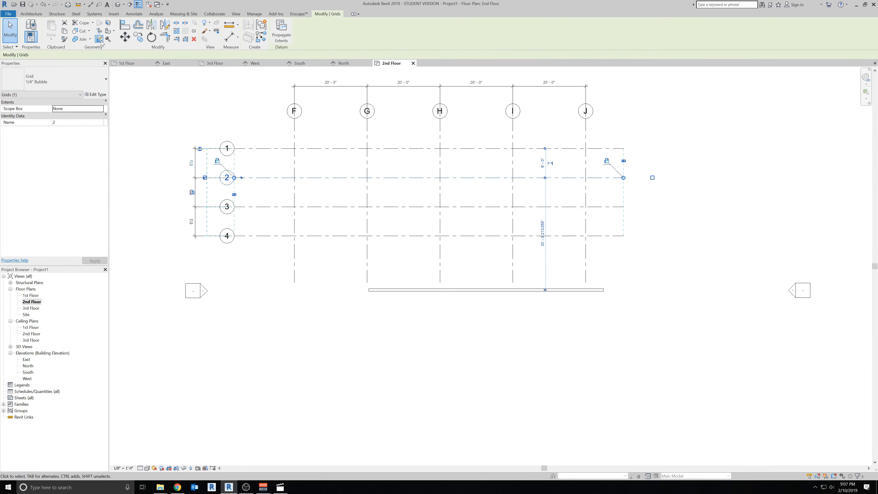
left_click(124, 36)
left_click(335, 172)
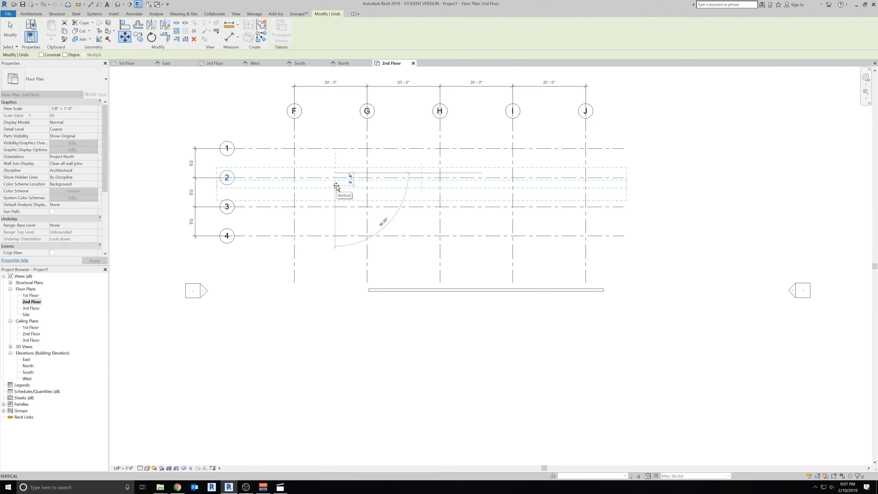
left_click(337, 188)
scroll(387, 228, "down", 1)
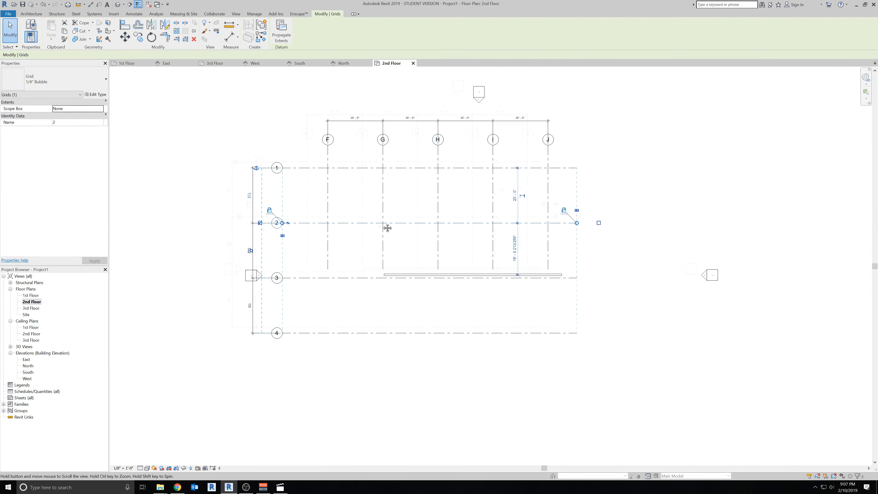
middle_click_drag(387, 228, 328, 211)
Extend the lower ends of grids F to J together until they pass grid 4.
left_click(269, 274)
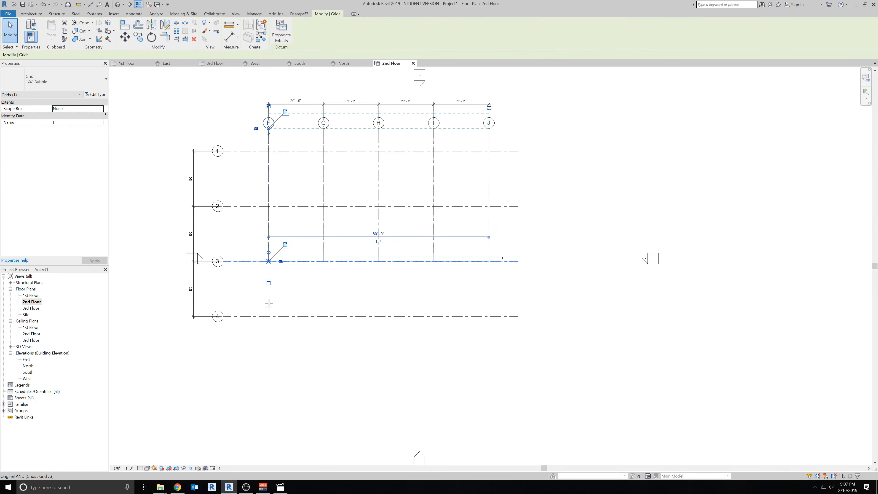
left_click_drag(269, 303, 269, 345)
left_click(171, 246)
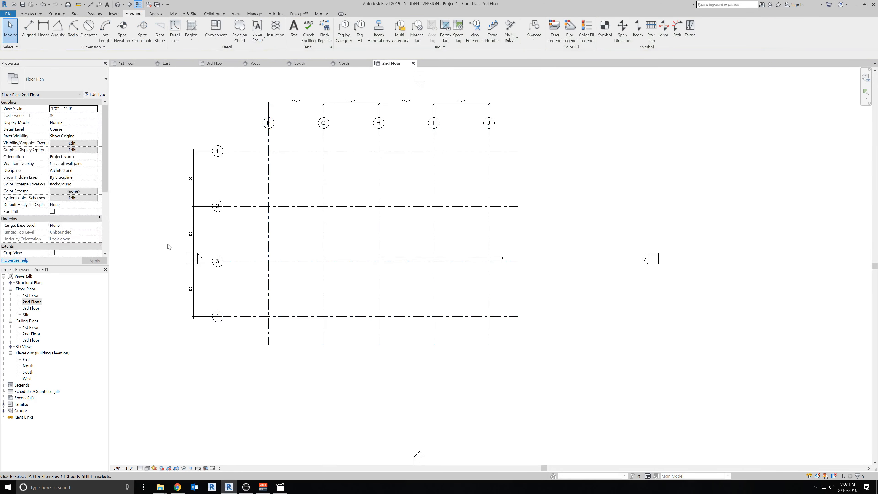
Move the west elevation marker farther out, clear of the numbered grids' dimension string.
mouse_move(177, 251)
left_mouse_down()
mouse_move(209, 277)
mouse_move(160, 241)
left_mouse_up()
key("Escape")
left_click(330, 129)
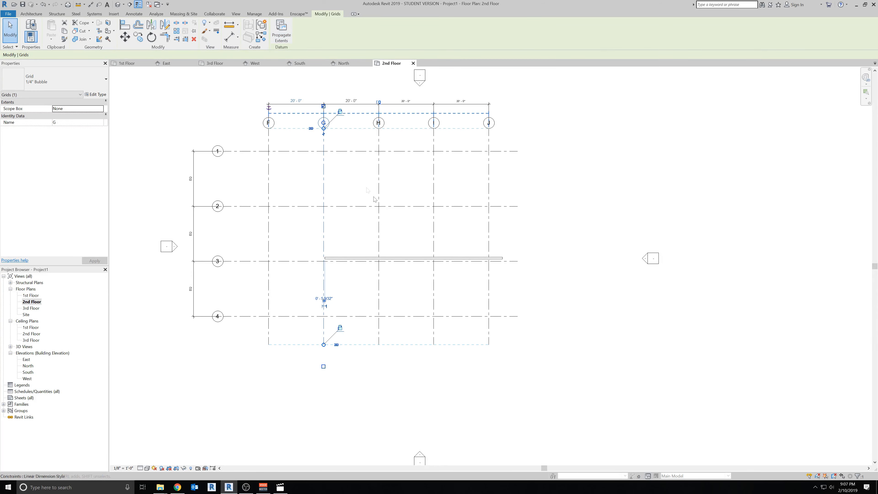
Relocate the existing wall along grid 1, running from grid F to just short of grid G, about 17' 6" long.
left_click(465, 264)
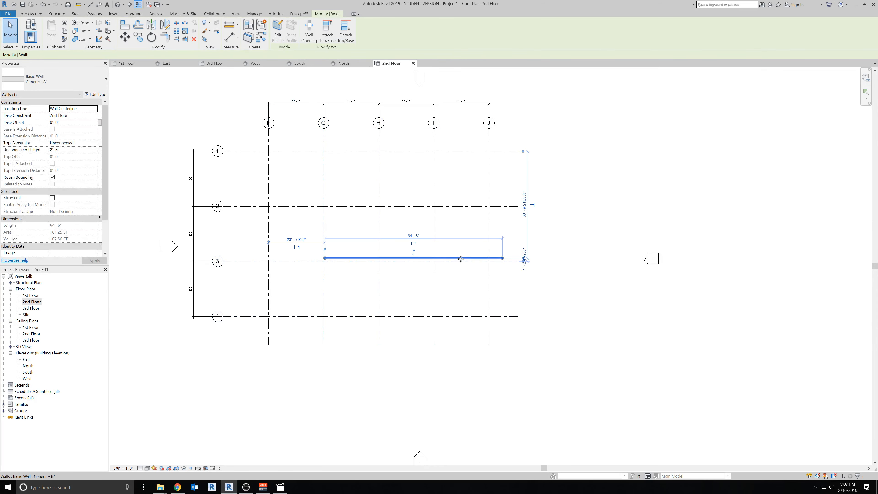
left_click_drag(442, 246, 278, 152)
scroll(438, 153, "up", 1)
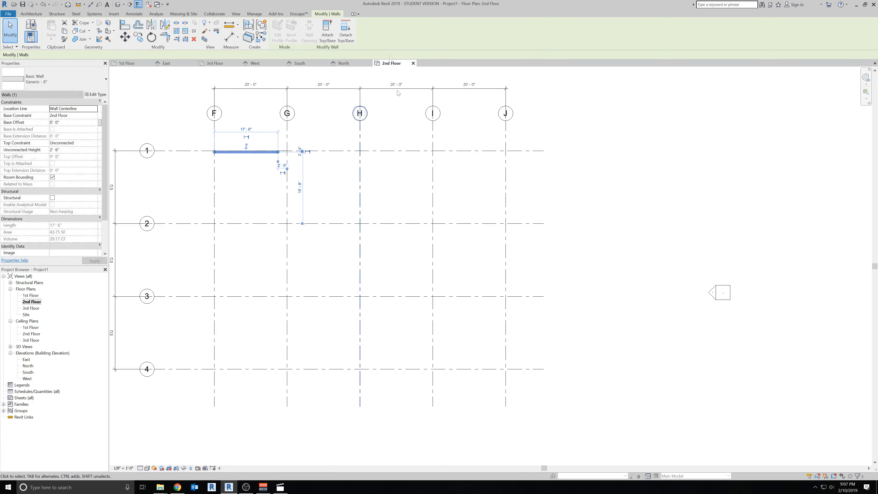
Draw matching Generic - 8" walls from the wall's end, jogging north around grid G, then along grid 1, past grid J, along grid 3 and up grid F.
left_click(259, 37)
left_click(278, 152)
left_click(278, 131)
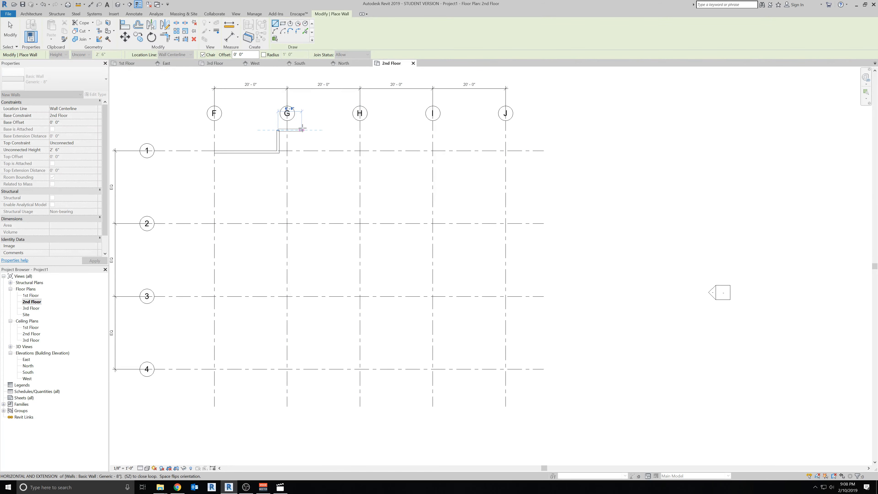
left_click(304, 130)
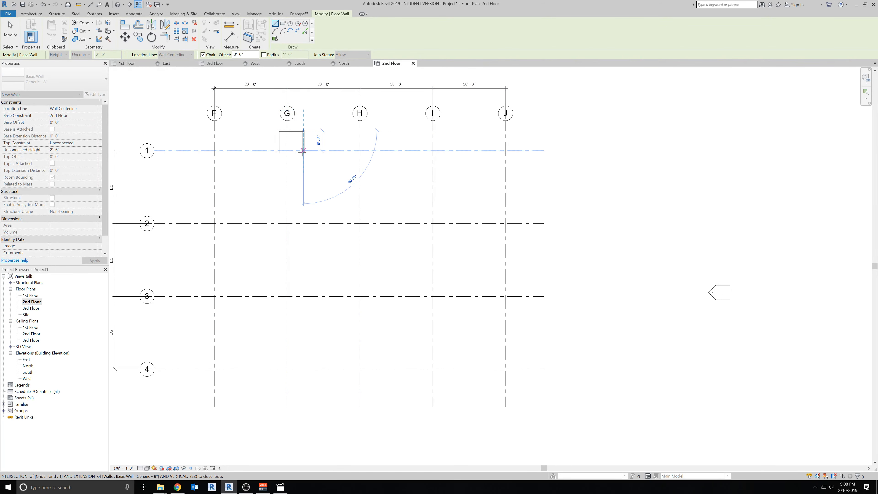
left_click(303, 151)
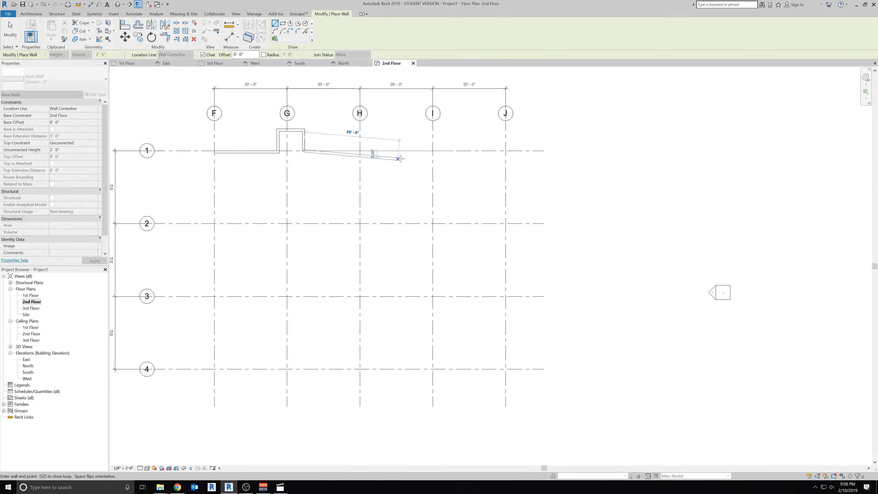
left_click(520, 151)
left_click(521, 296)
left_click(215, 296)
left_click(214, 151)
key("Escape")
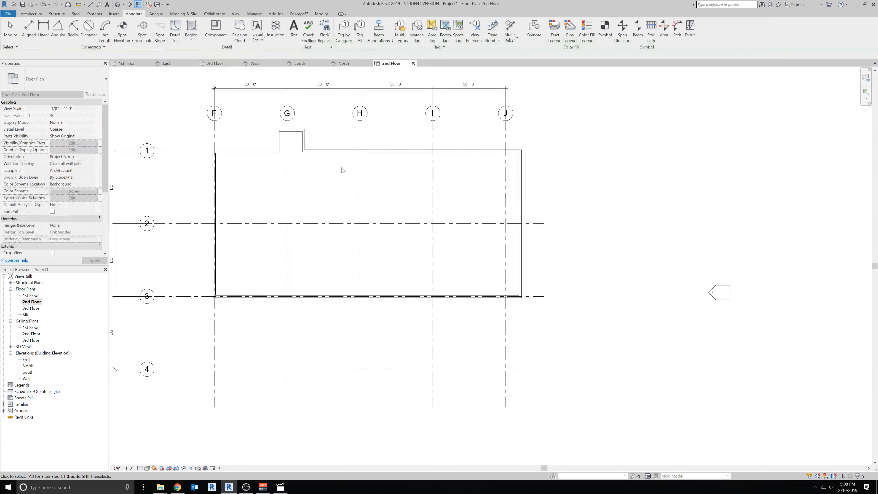
key("a")
key("l")
scroll(332, 156, "up", 2)
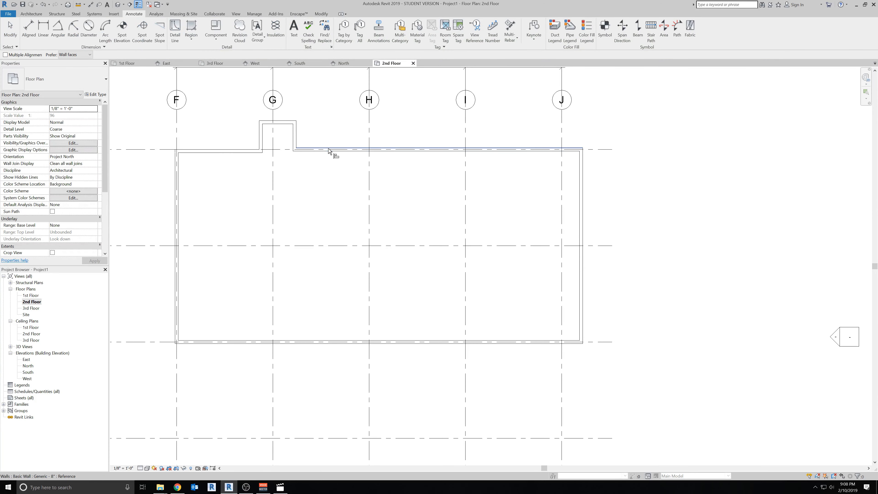
left_click(330, 149)
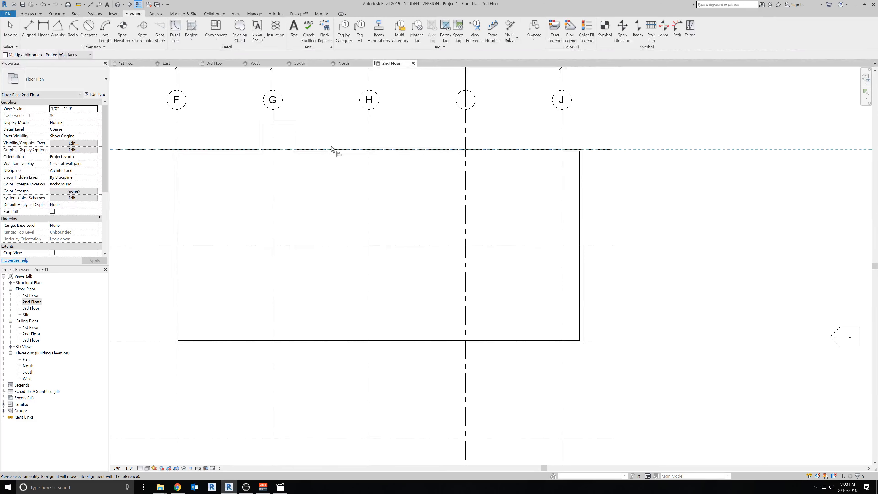
scroll(334, 150, "up", 2)
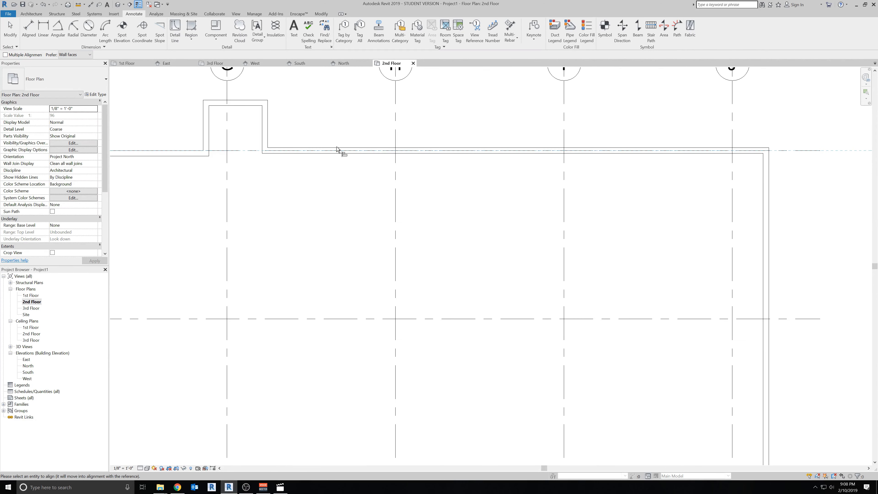
key("Escape")
key("Escape")
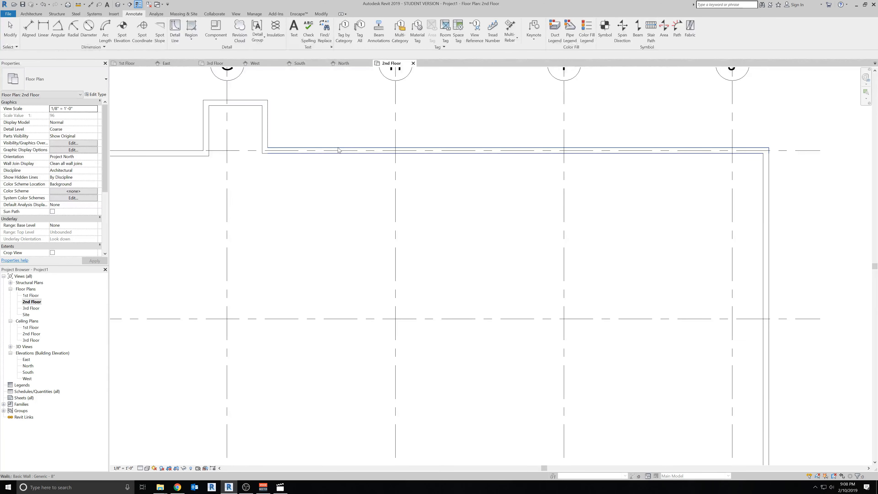
Align the upper face of the wall running from the jog at grid G past grid J with grid 1.
left_click(339, 151)
key("a")
key("l")
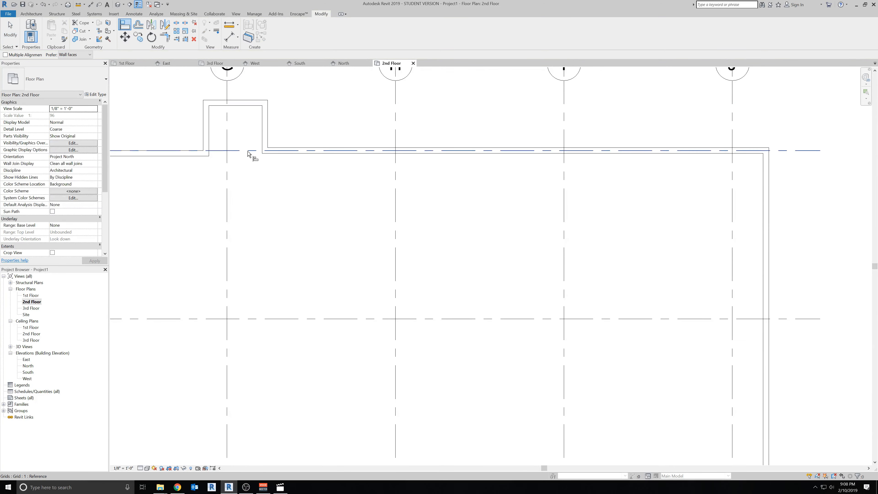
scroll(316, 208, "down", 4)
key("Escape")
Delete the equality dimension string across grids F to J and unconstrain the grids.
middle_click_drag(302, 165, 346, 192)
scroll(347, 192, "up", 3)
left_click(299, 165)
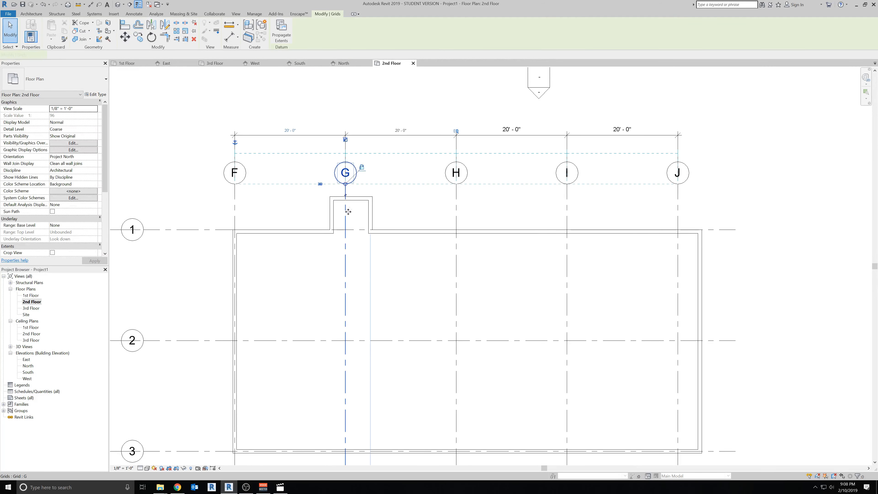
left_click(375, 136)
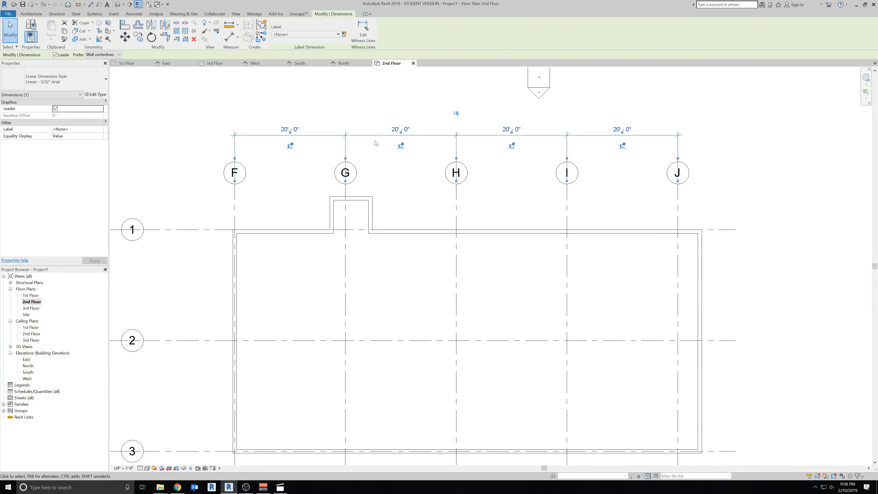
key("Delete")
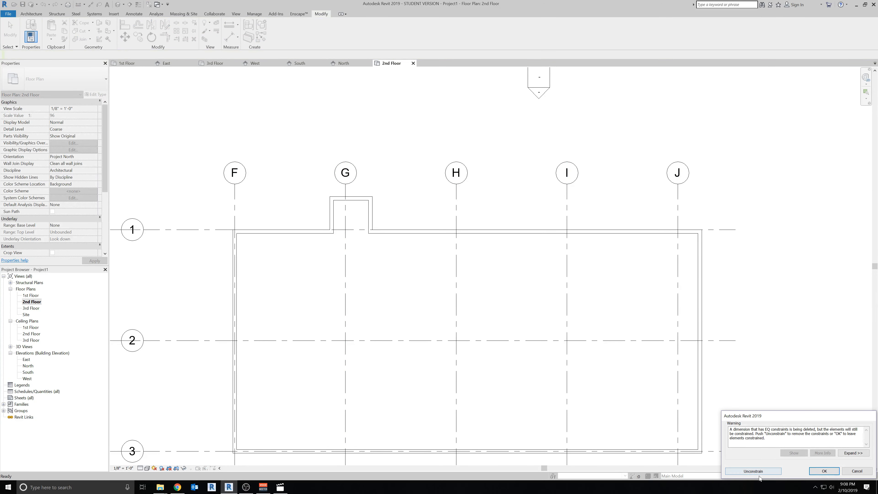
left_click(758, 471)
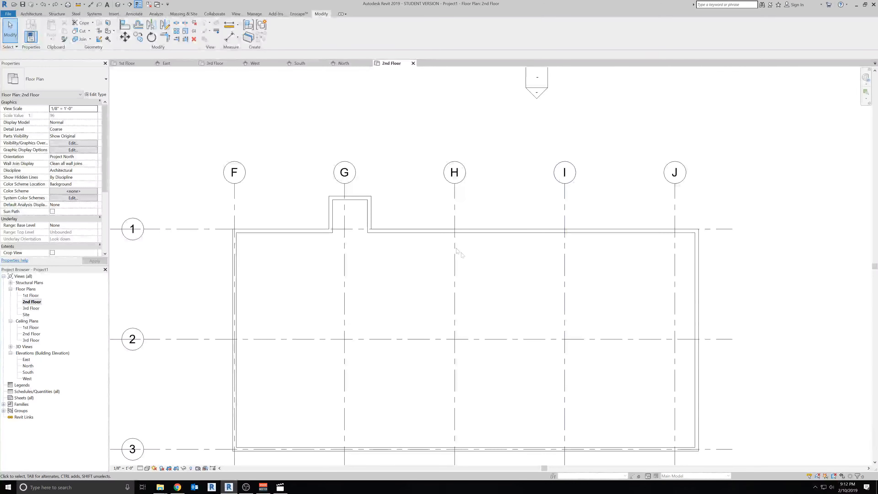
Switch grid G's upper end to 2D extents in the 2nd Floor plan and extend its bubble well above the neighbouring grid bubbles.
left_click(343, 217)
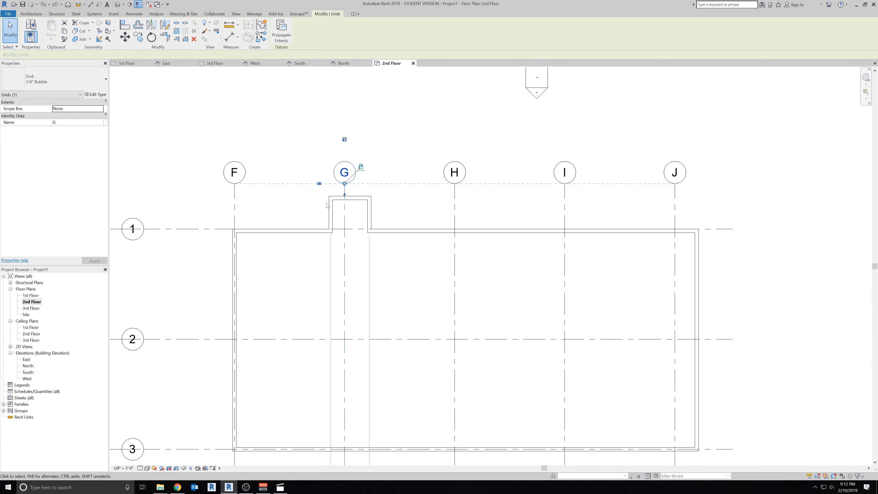
left_click(320, 184)
mouse_move(345, 185)
left_mouse_down()
mouse_move(356, 127)
mouse_move(361, 181)
left_mouse_up()
left_click_drag(345, 189, 364, 136)
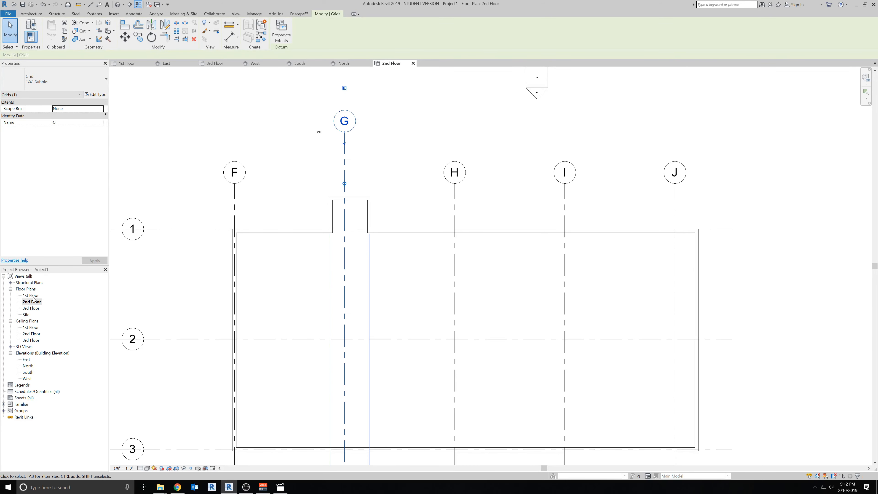
Compare grid G's upper end in the 3rd Floor and 1st Floor plans with the 2nd Floor plan.
double_click(34, 309)
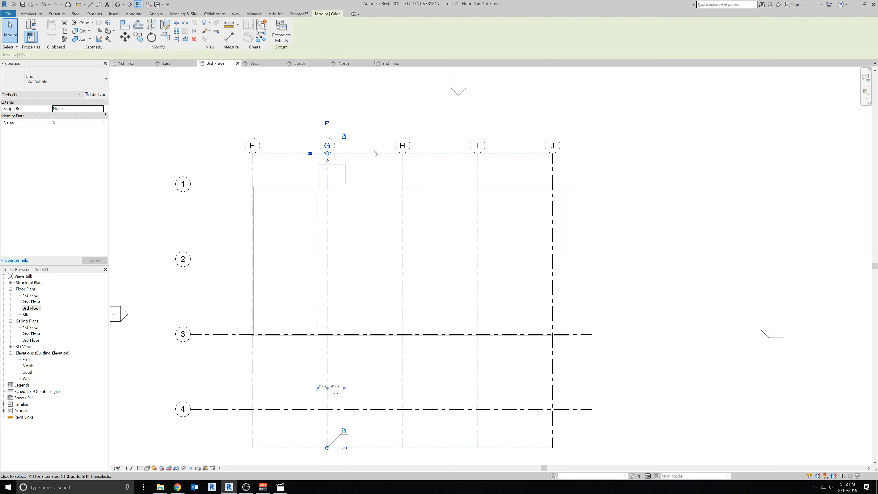
double_click(30, 296)
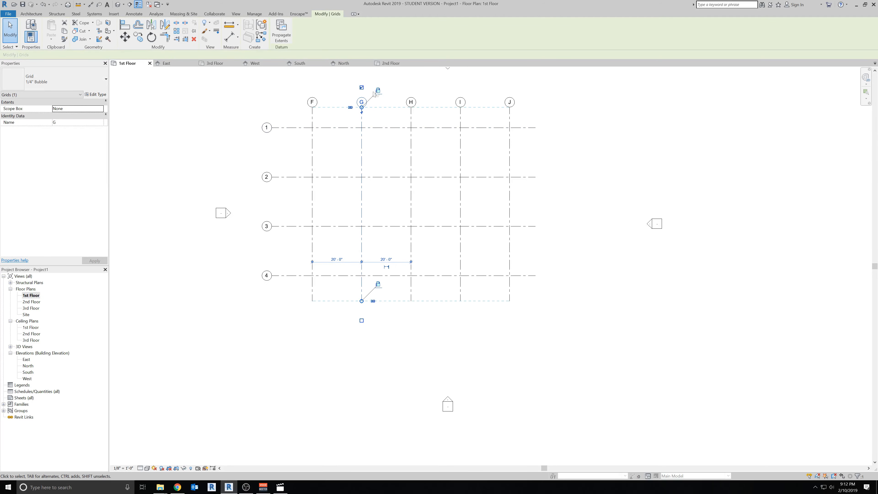
double_click(27, 302)
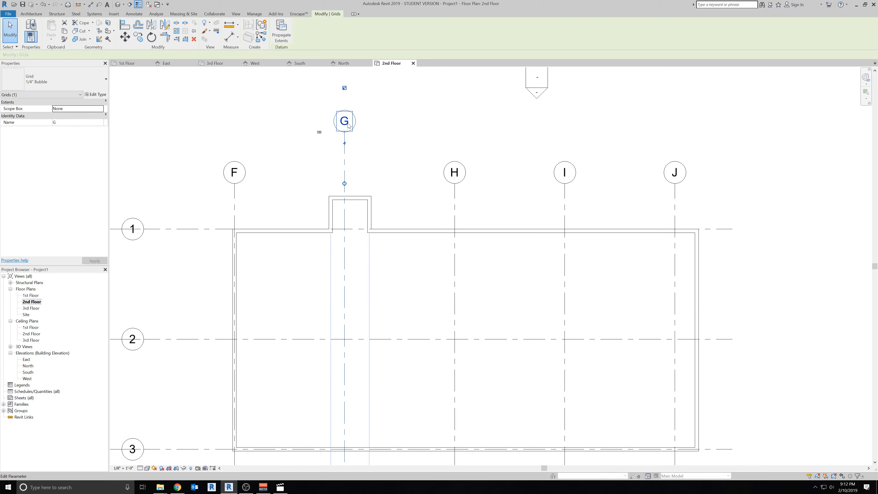
double_click(34, 309)
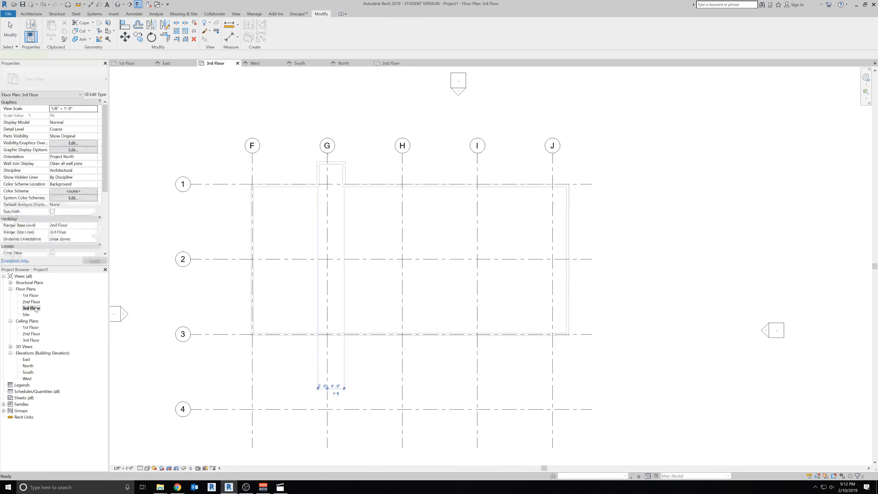
double_click(37, 296)
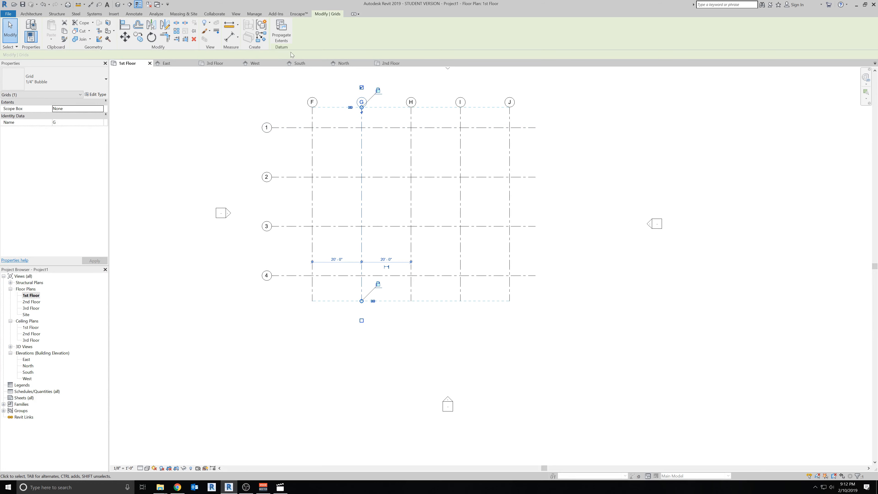
double_click(32, 301)
left_click(387, 146)
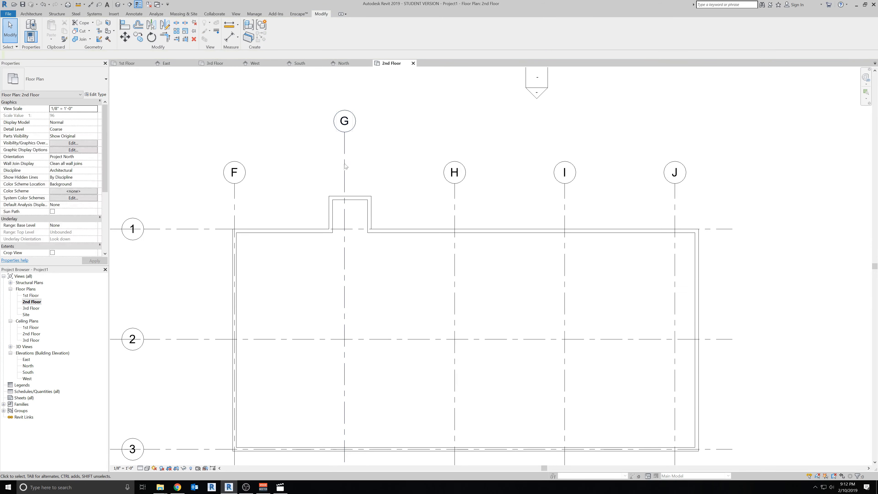
Propagate grid G's extents from the 2nd Floor plan to the 1st Floor and 3rd Floor floor plans.
left_click(344, 165)
left_click(282, 34)
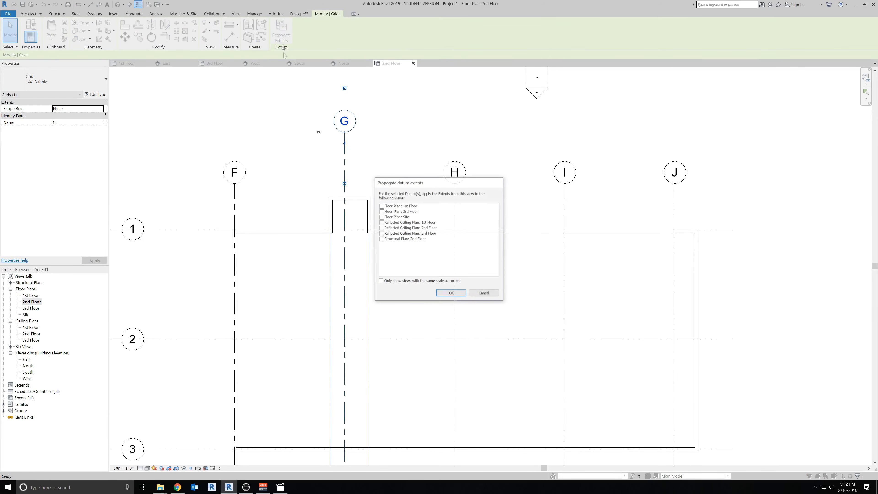
left_click(382, 206)
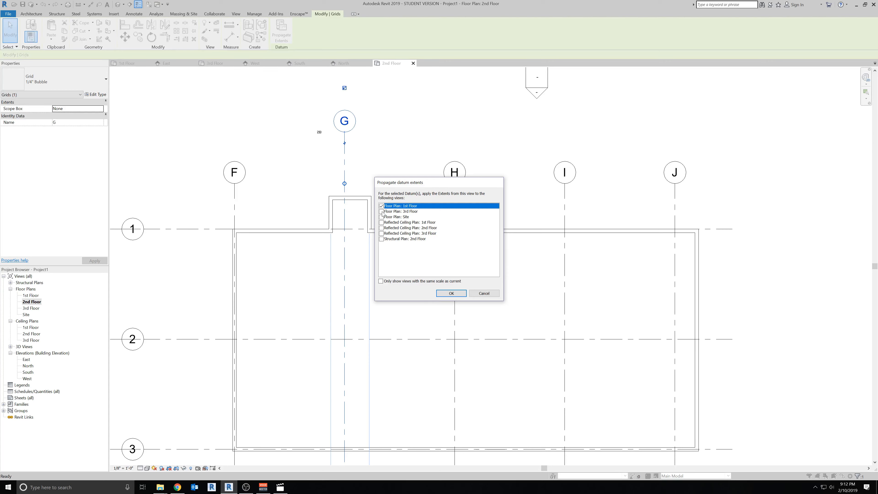
left_click(382, 212)
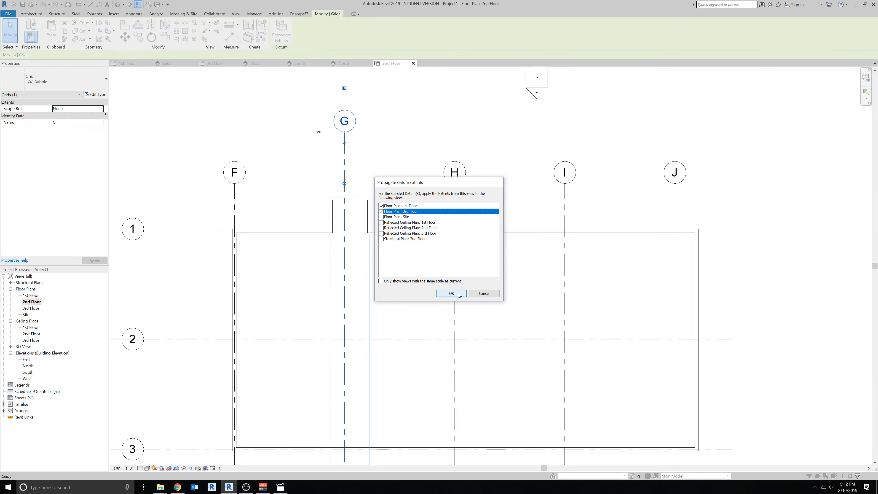
left_click(452, 294)
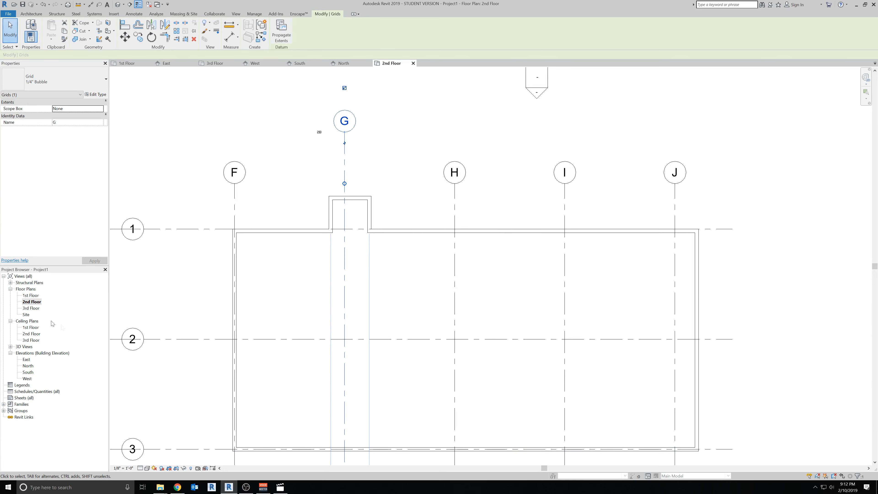
Check grid G's propagated extents in the 1st Floor and 3rd Floor plans.
double_click(31, 296)
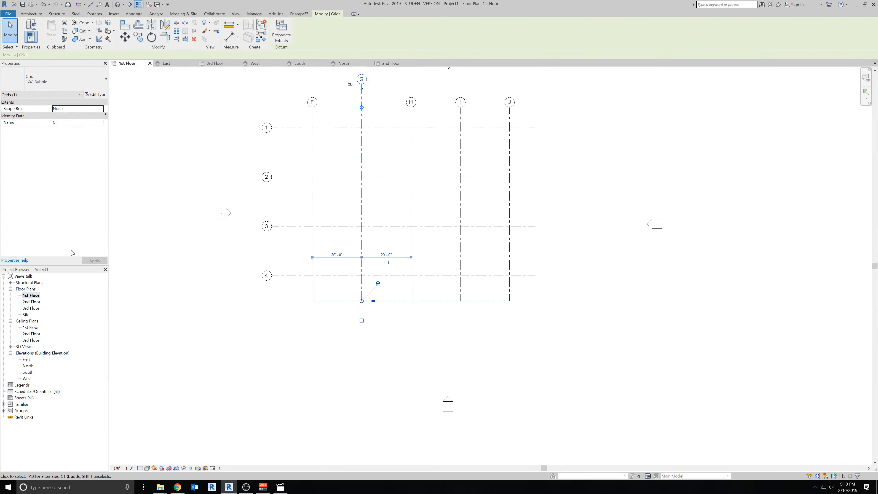
left_click(28, 308)
double_click(31, 304)
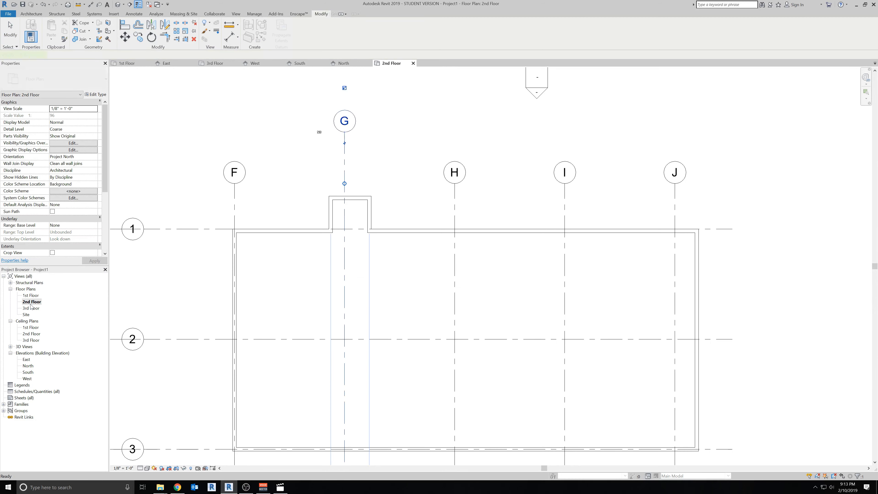
double_click(30, 309)
left_click(316, 130)
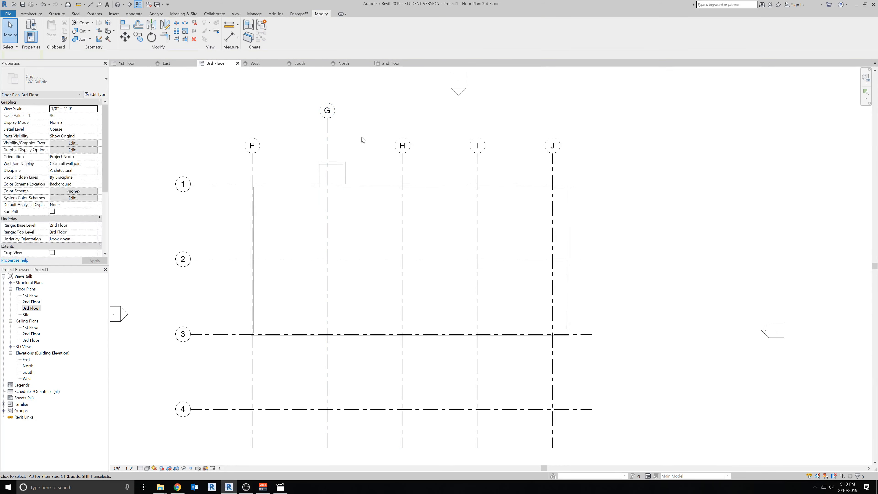